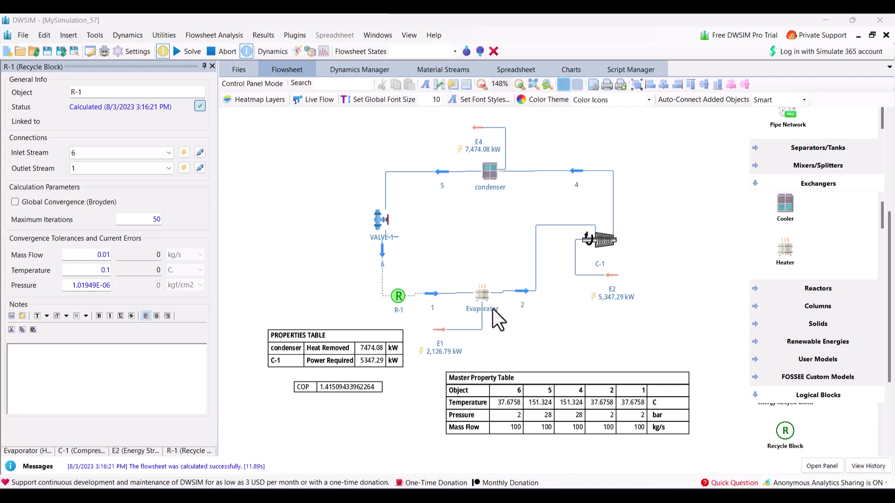
Start a new chemical process model and add R1233zd(E) as its compound
mouse_move(589, 252)
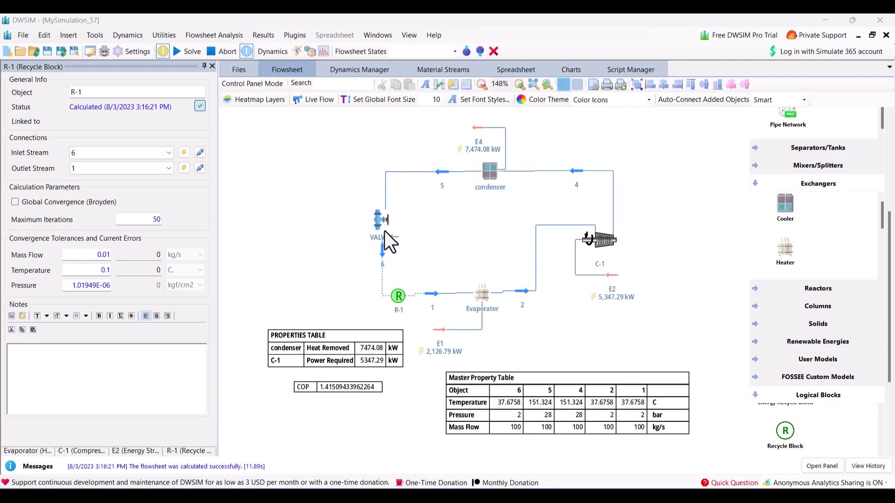
mouse_move(383, 229)
click(17, 40)
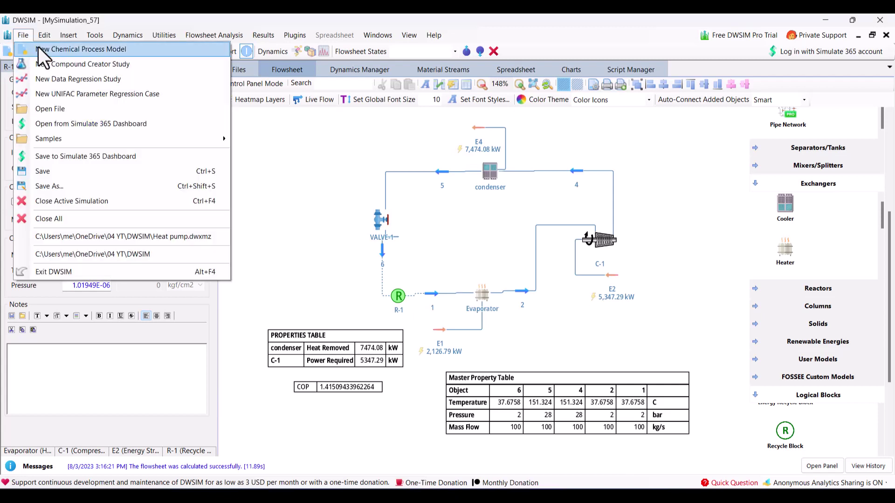
click(39, 49)
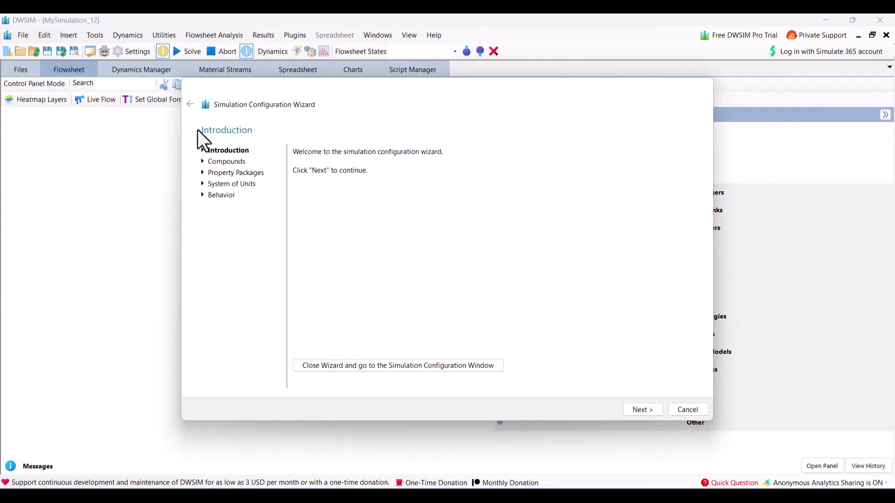
click(649, 404)
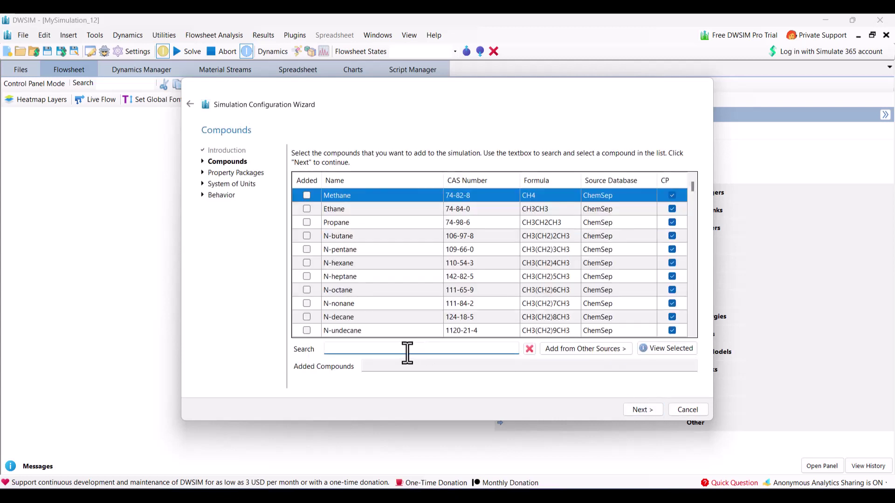
text(R1)
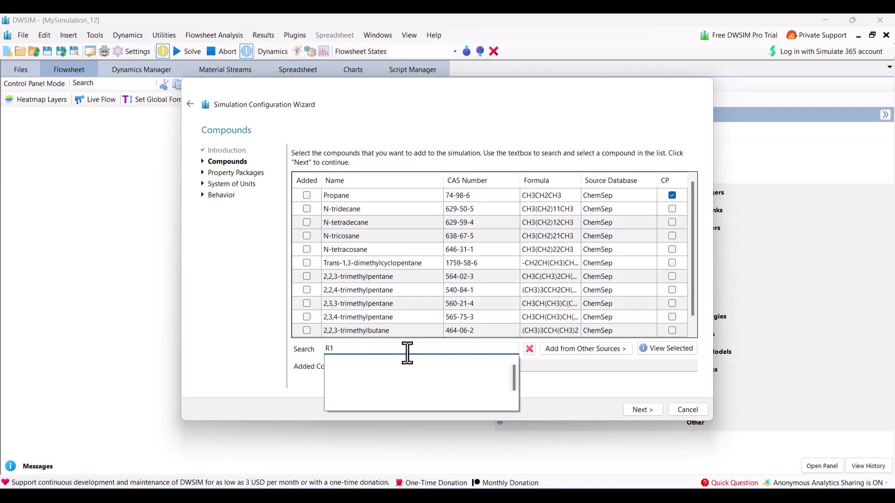
text(233)
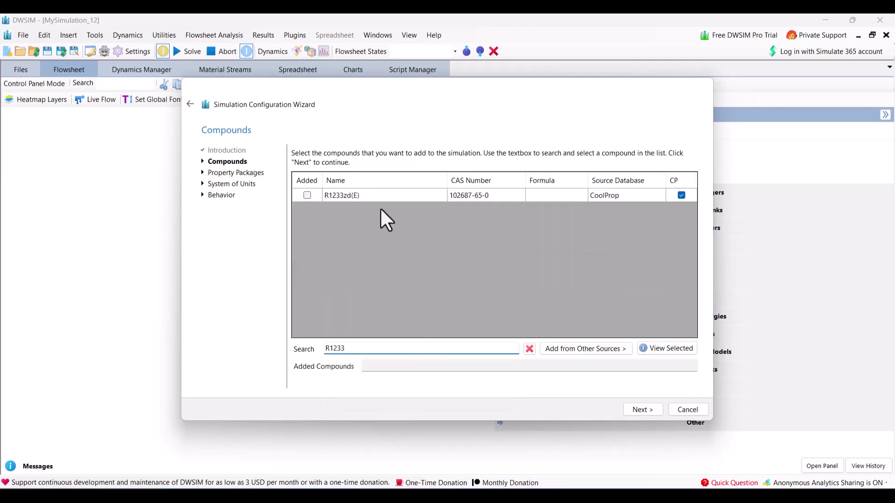
click(307, 195)
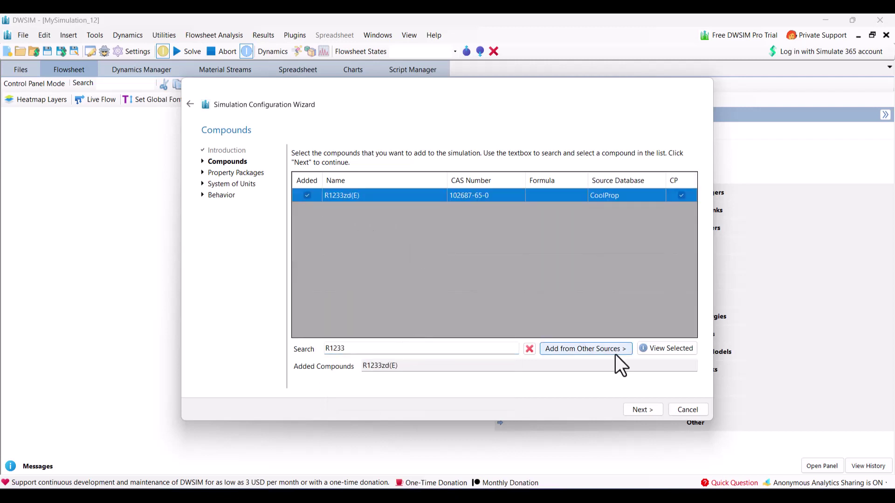
Add the CoolProp property package, choose the C1 unit system and finish the wizard
click(643, 410)
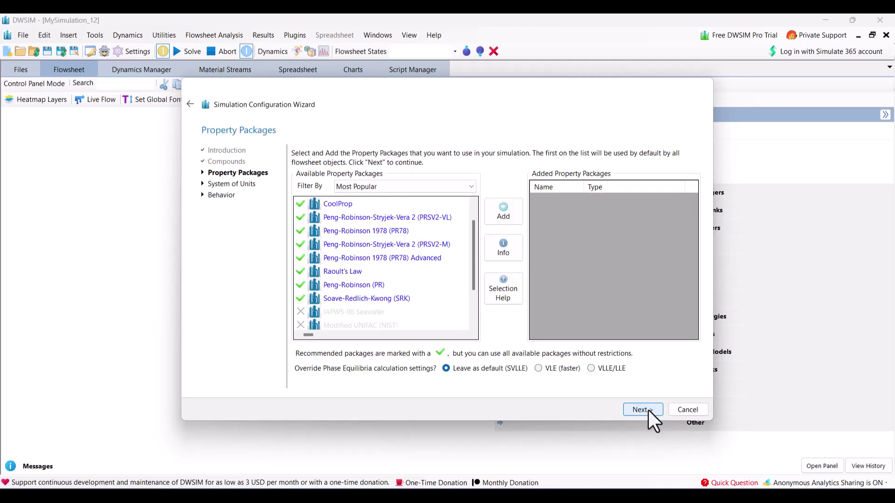
click(335, 207)
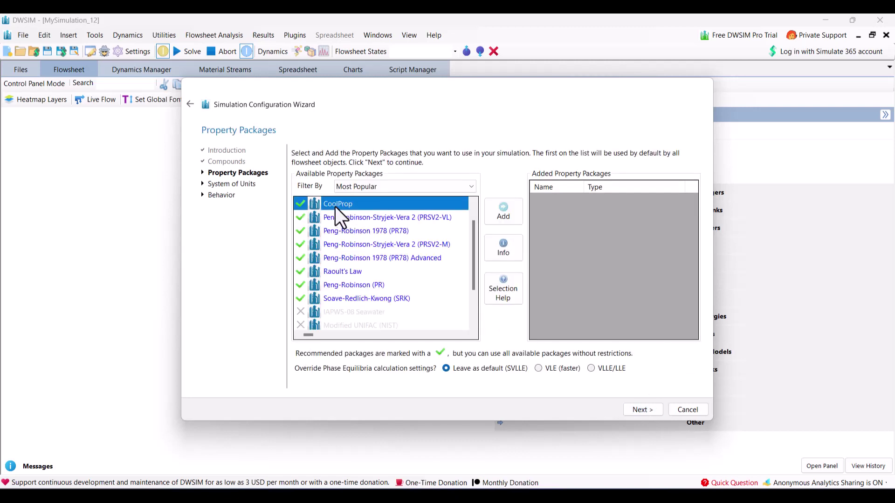
click(506, 220)
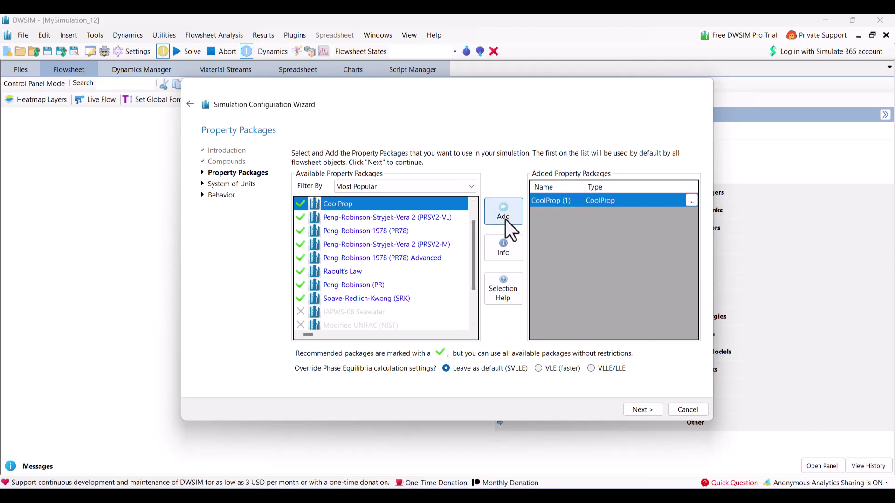
click(652, 409)
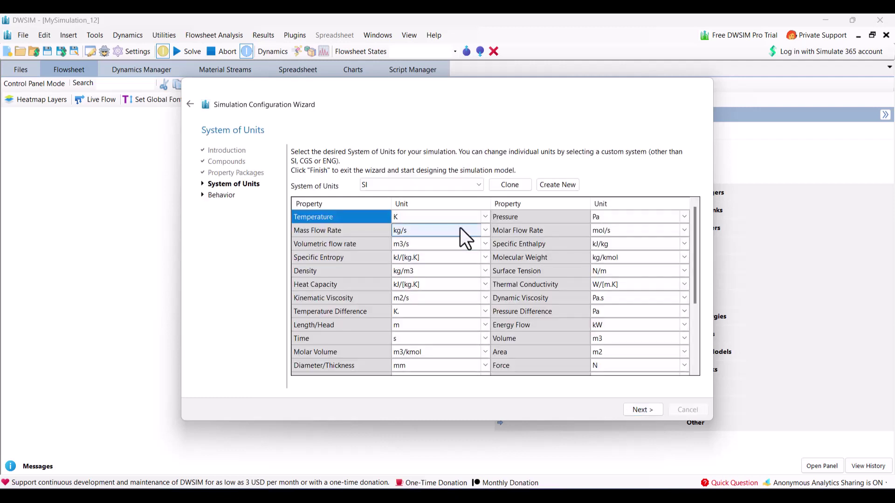
click(479, 185)
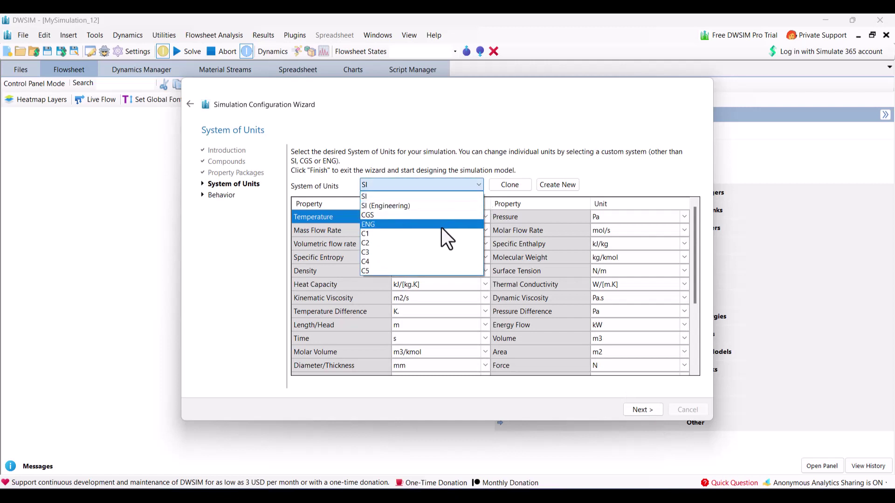
click(441, 234)
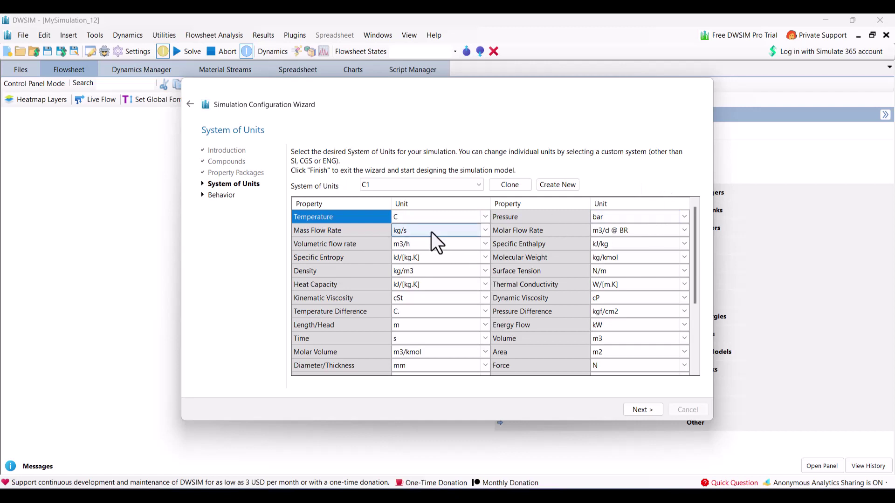
click(644, 412)
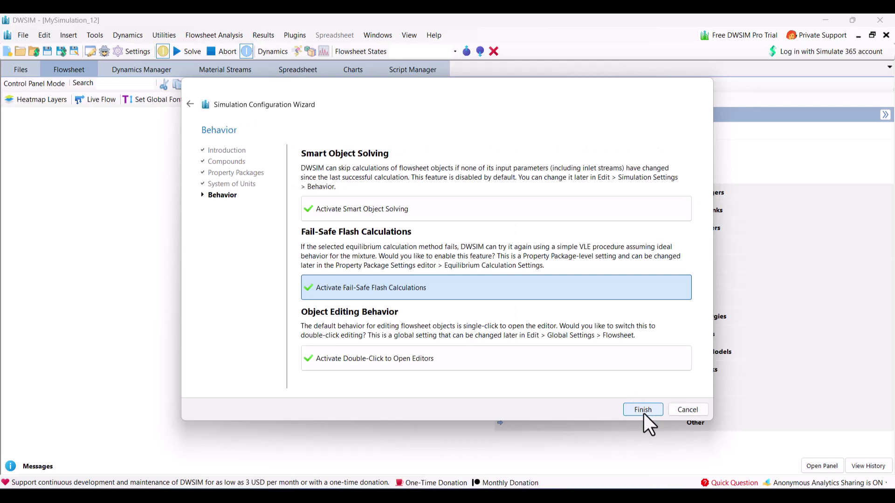
click(643, 410)
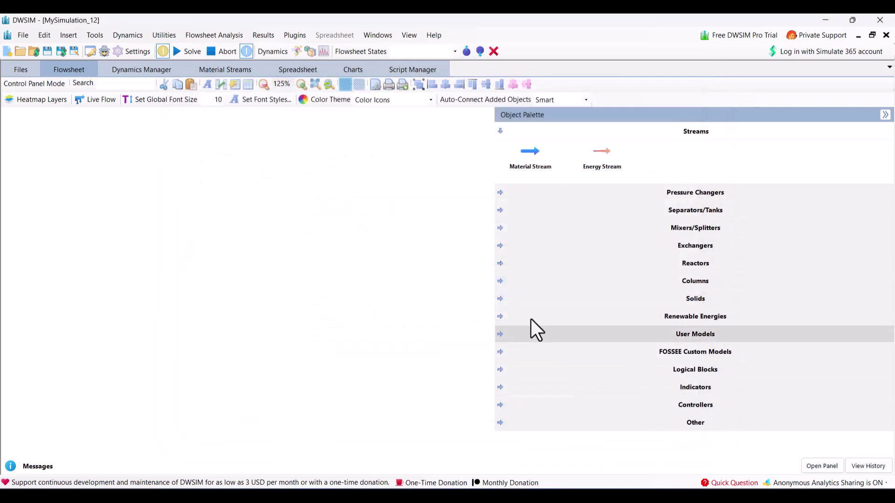
Widen the canvas and place a Heater from the Exchangers group on the flowsheet
click(493, 260)
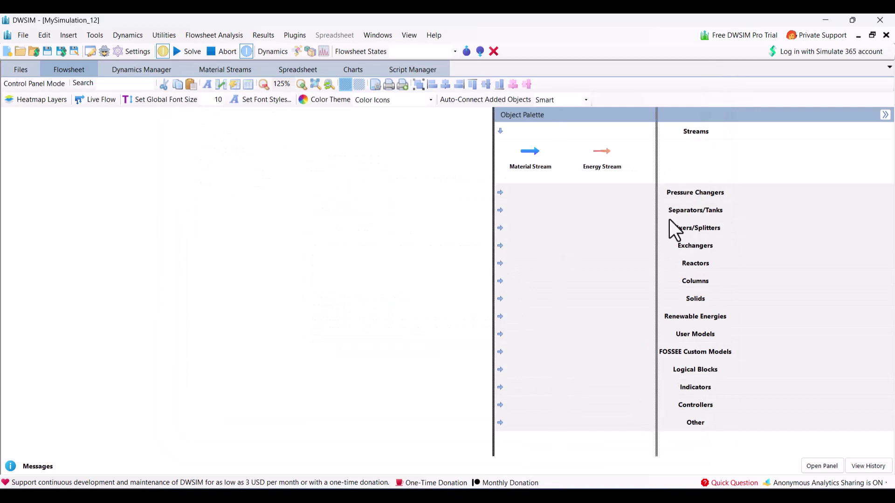
drag(681, 222, 722, 221)
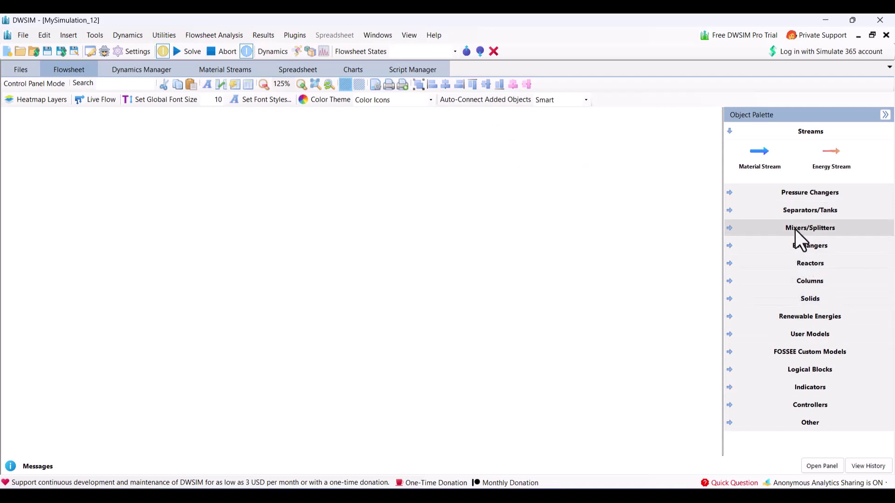
click(801, 247)
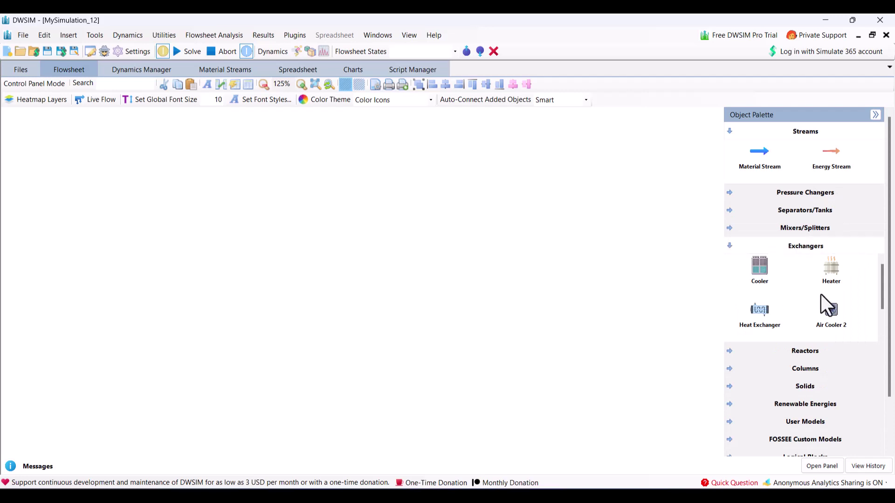
drag(828, 275, 343, 362)
scroll(348, 368, up, 6)
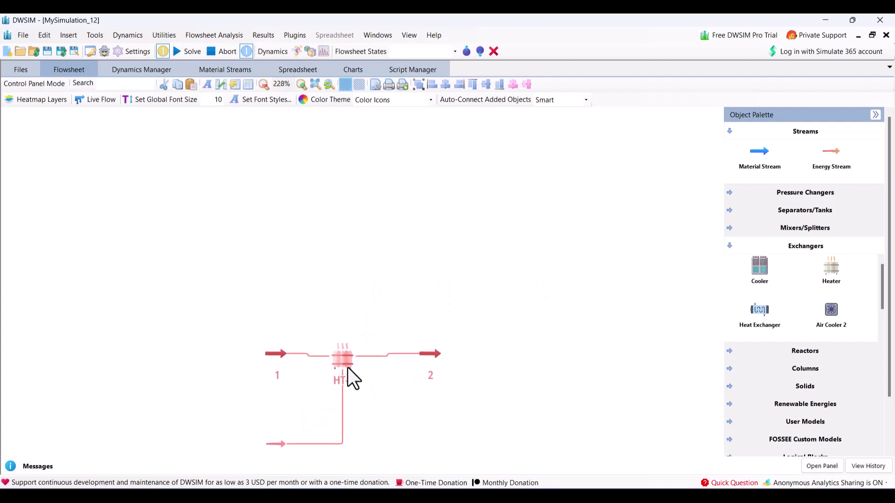
Rename heater HT-1 to 'Evaporator'
click(348, 368)
scroll(348, 368, up, 4)
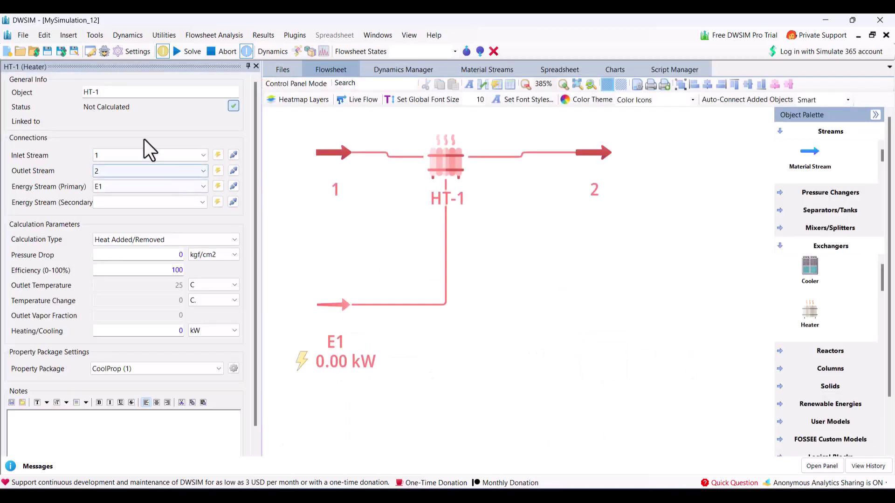
click(111, 97)
text(Evaporator)
key(Return)
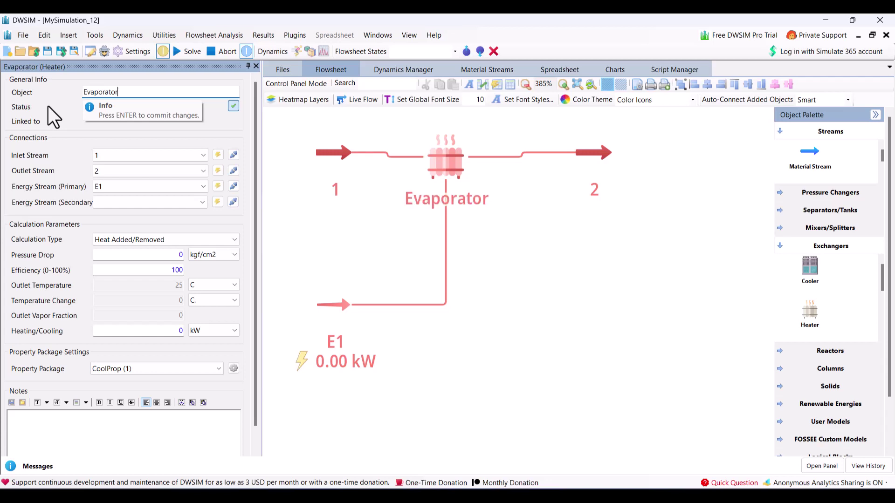
scroll(503, 316, down, 5)
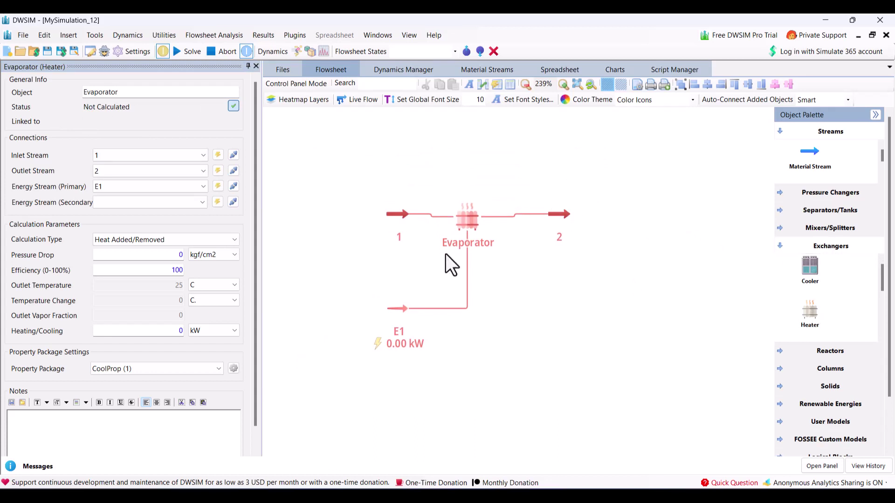
scroll(445, 254, down, 5)
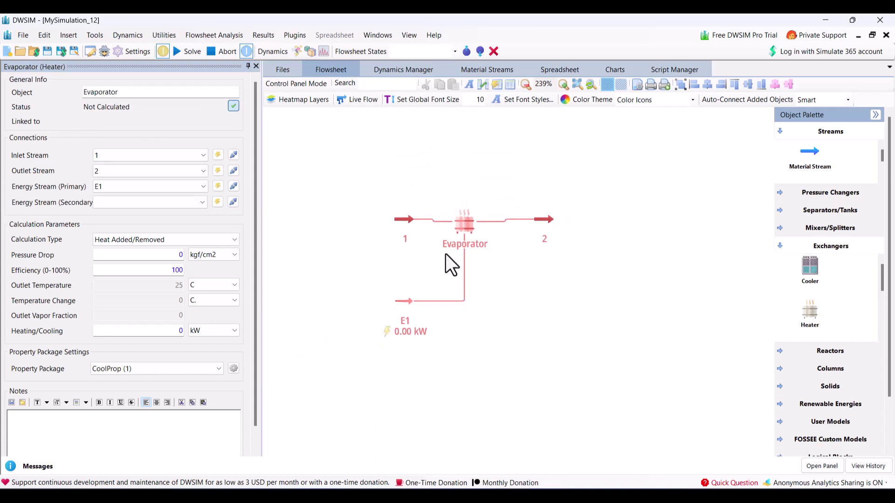
Check stream 1's composition and replace its pressure value
click(422, 231)
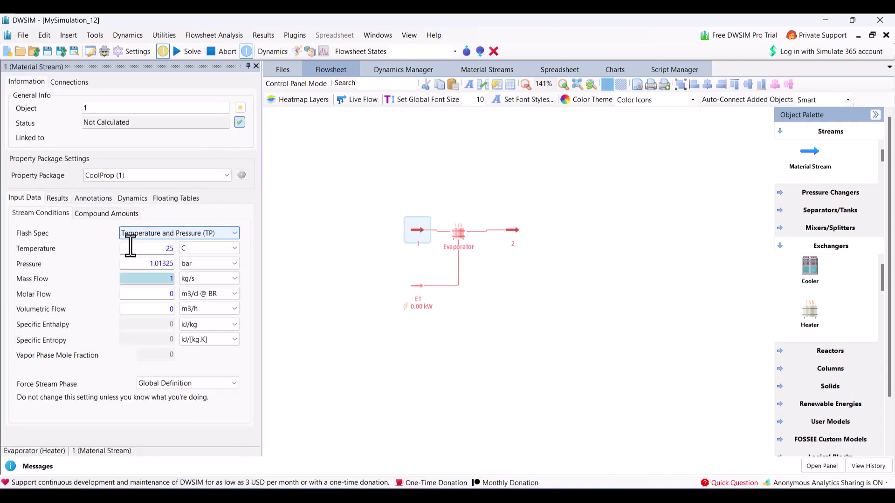
click(88, 217)
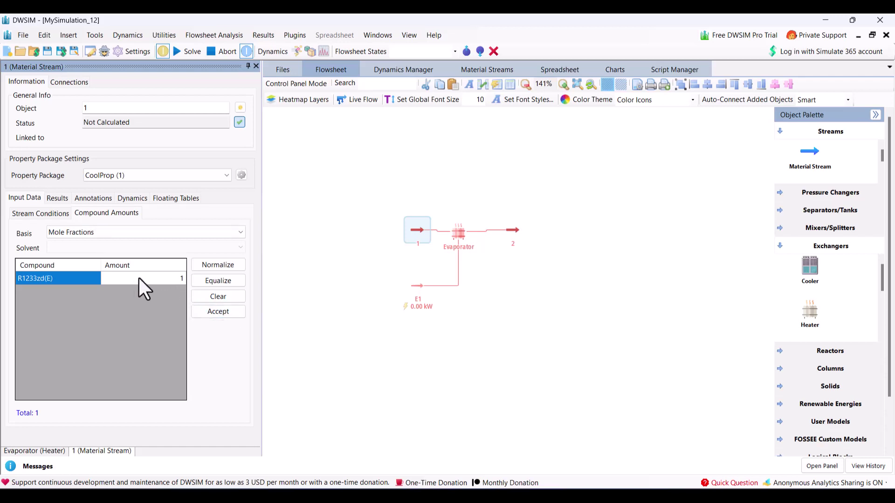
click(48, 214)
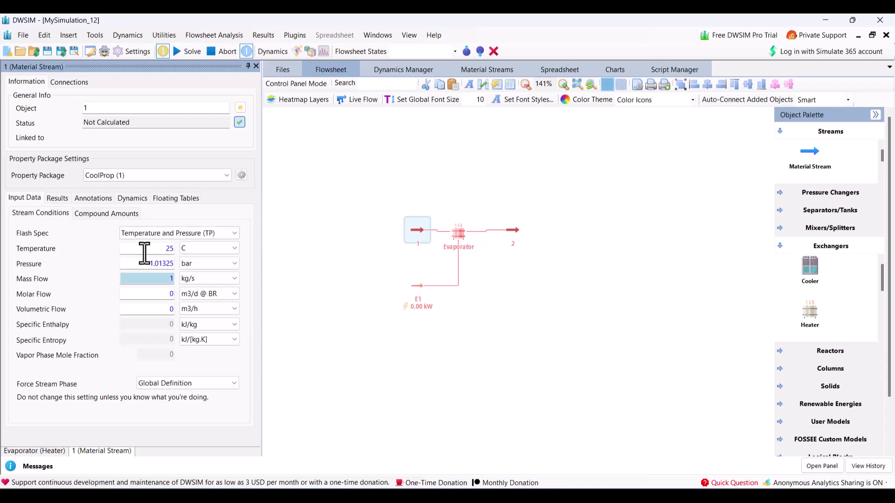
double_click(151, 263)
text(1.16)
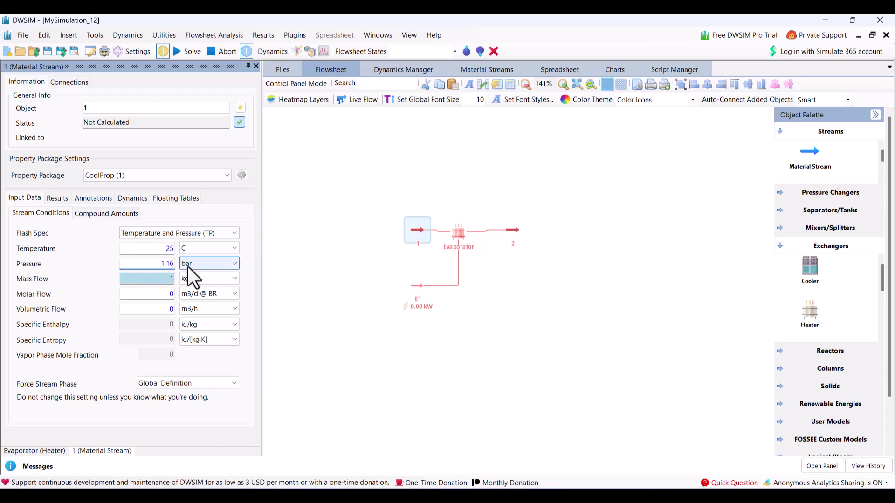
key(BackSpace)
key(BackSpace)
text(2)
Set stream 1's temperature to 21, keep the TP flash spec, and calculate at 1 kg/s
double_click(166, 248)
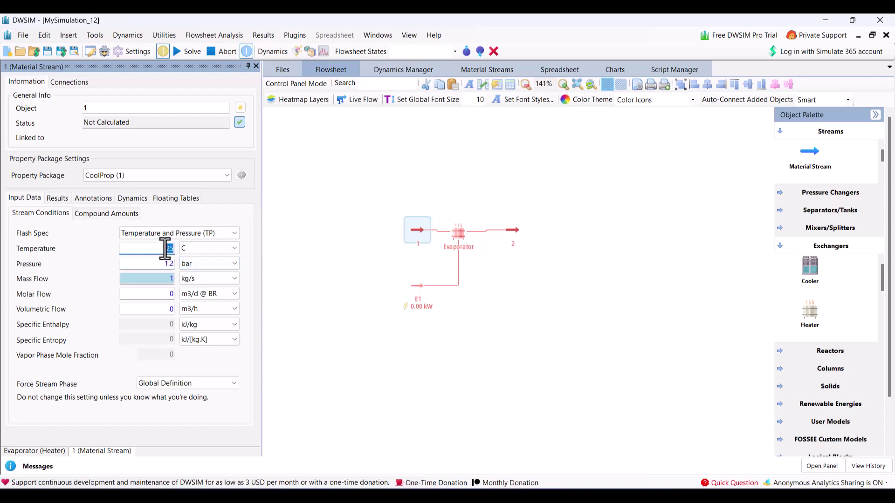
text(21)
click(220, 237)
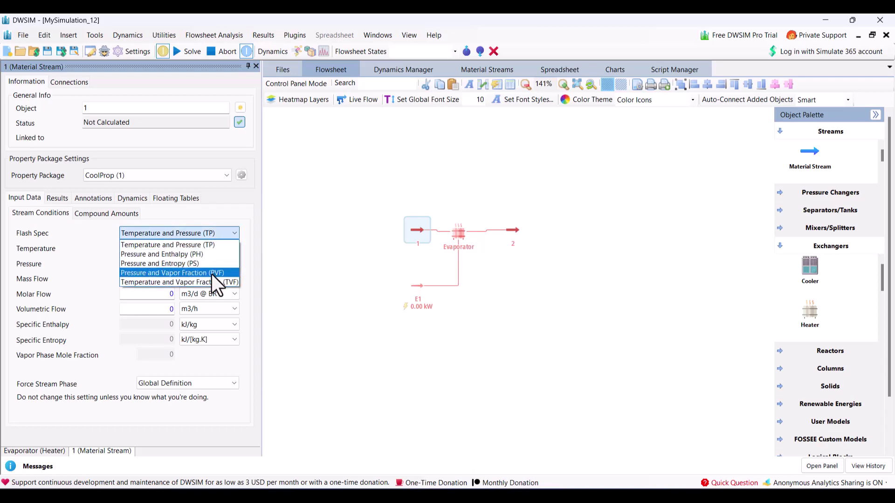
click(209, 220)
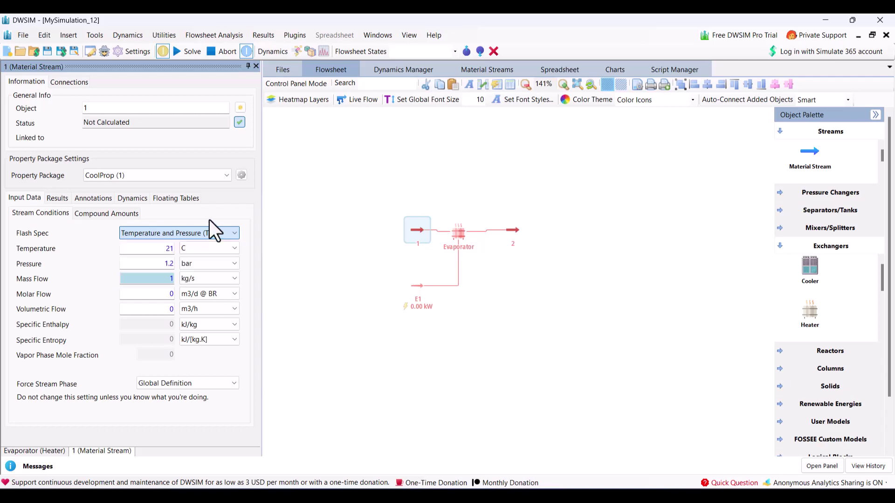
click(346, 317)
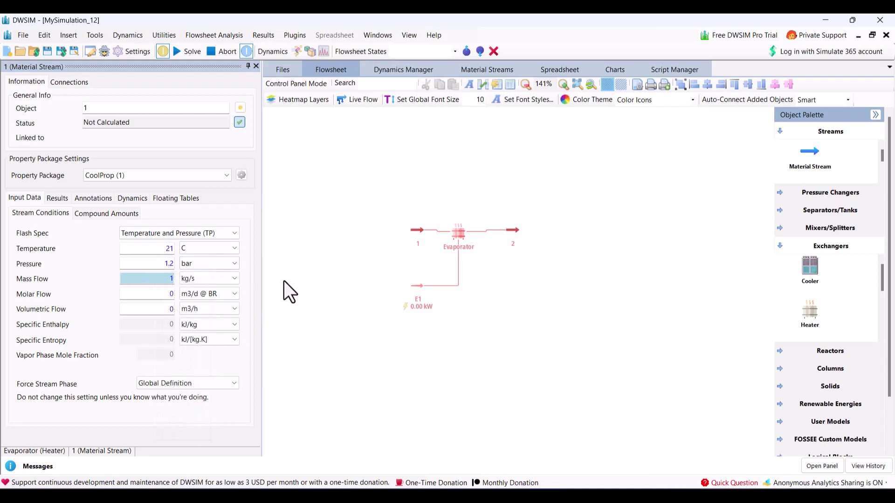
click(142, 284)
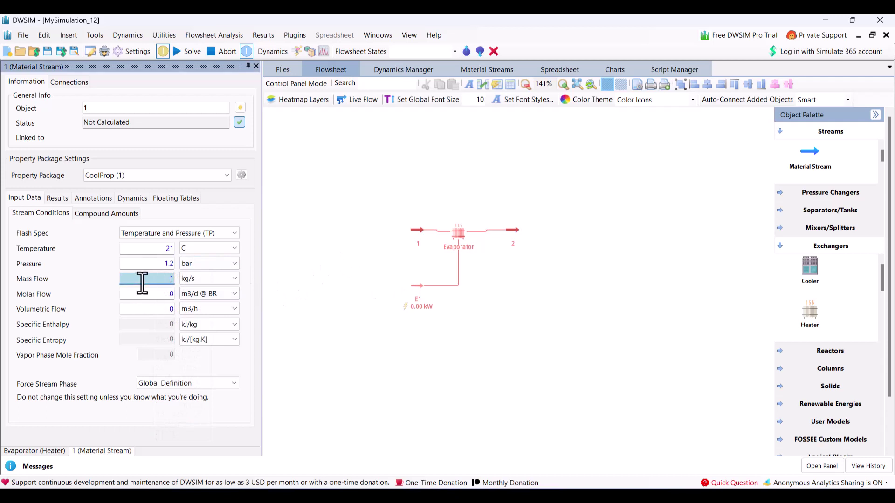
key(Return)
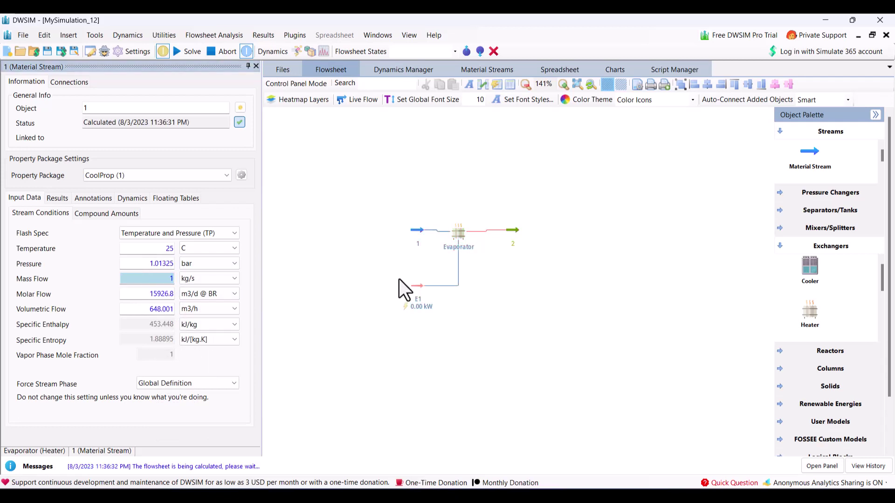
Calculate the Evaporator by Outlet Vapor Mole Fraction of 1, giving 18.263 C and -5.49 kW
mouse_move(466, 235)
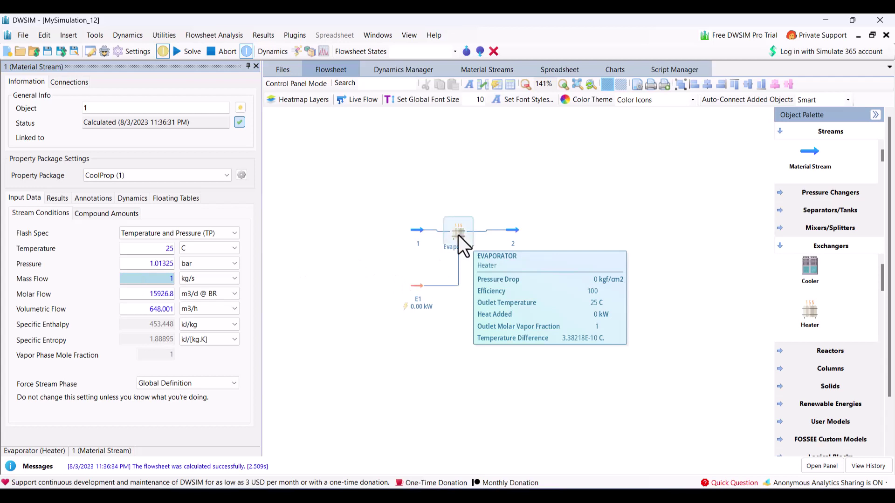
click(458, 236)
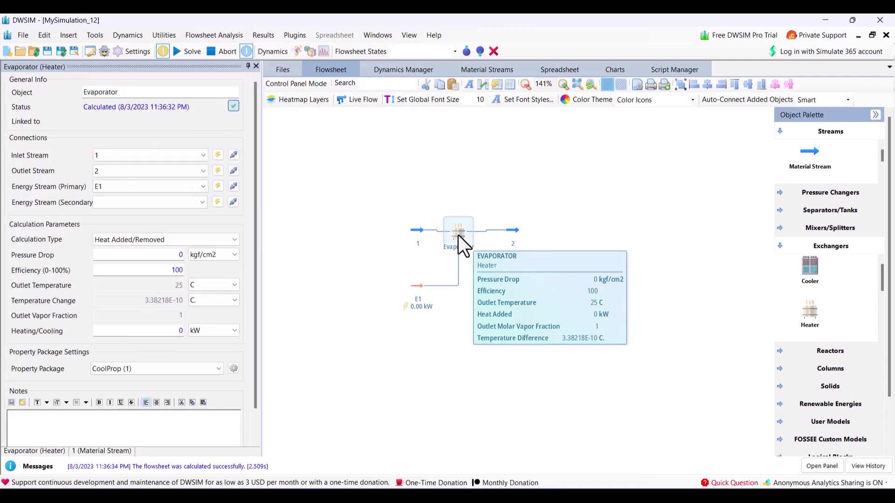
click(142, 242)
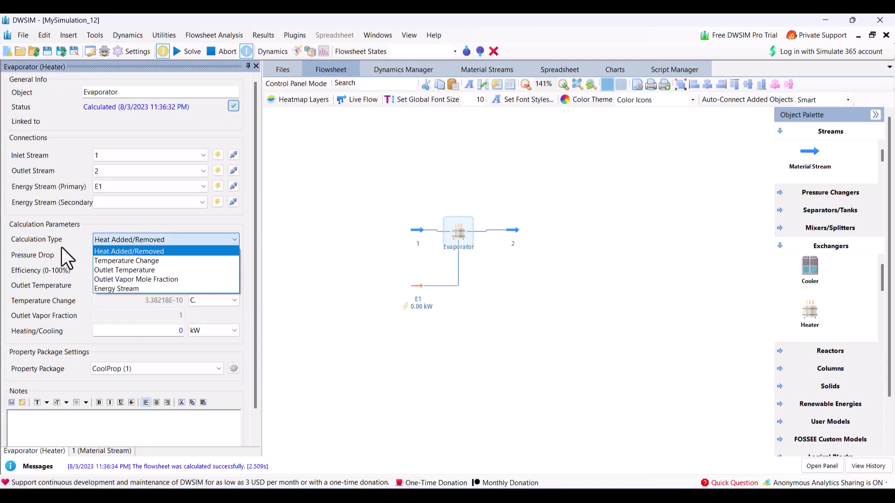
click(128, 282)
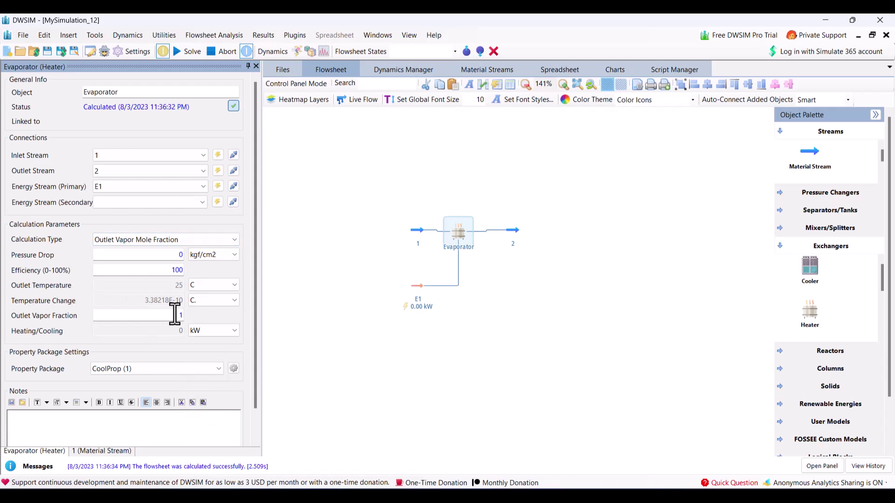
click(346, 324)
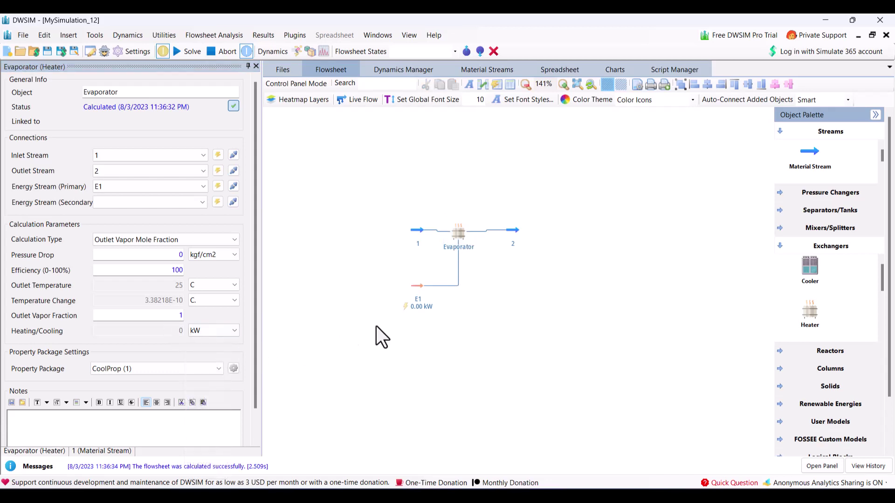
click(461, 233)
click(170, 316)
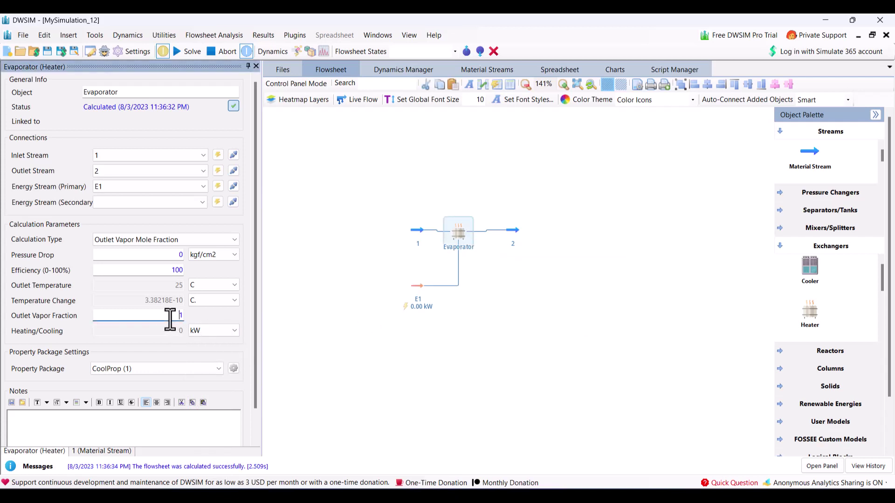
key(Return)
click(584, 298)
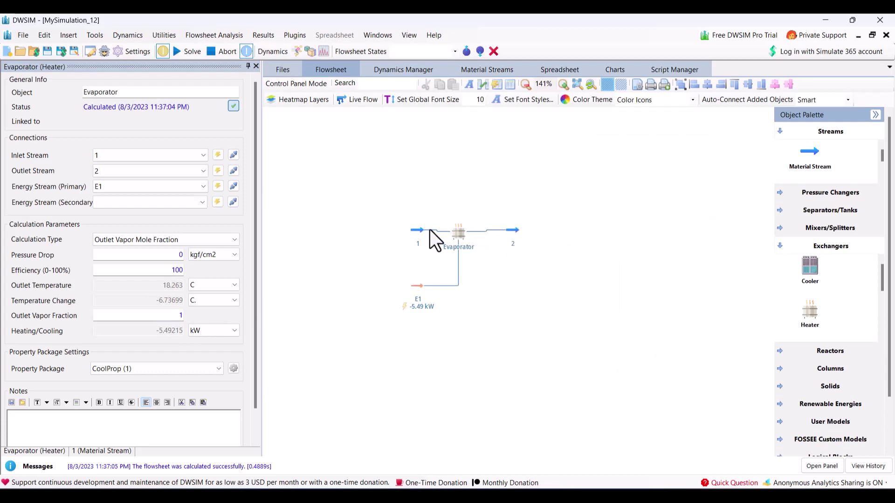
Add a compressor from the Pressure Changers group after stream 2
drag(508, 292, 504, 404)
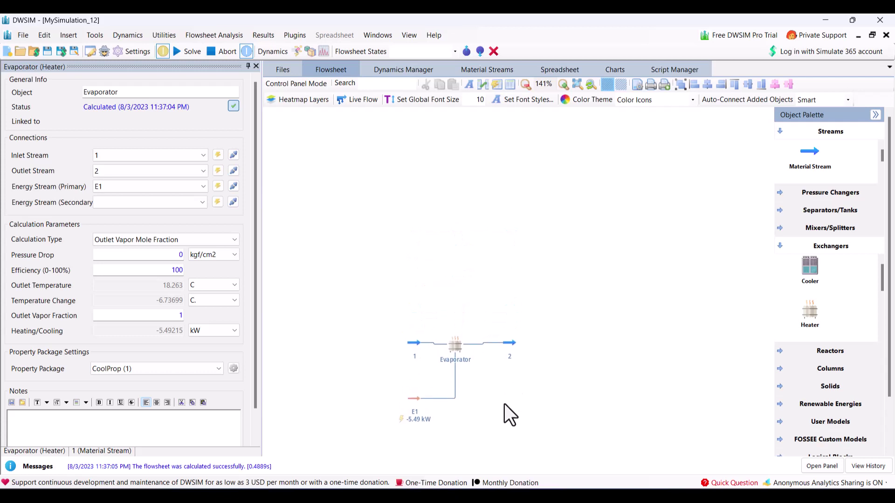
click(798, 242)
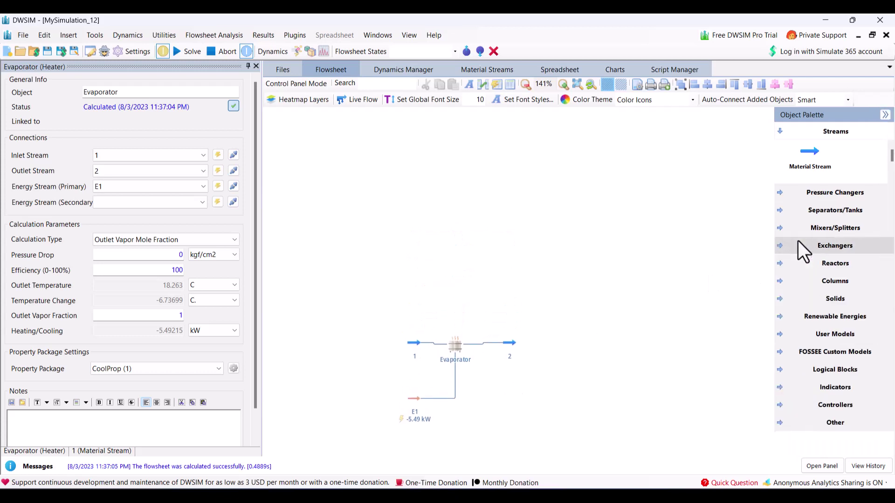
click(797, 192)
click(798, 132)
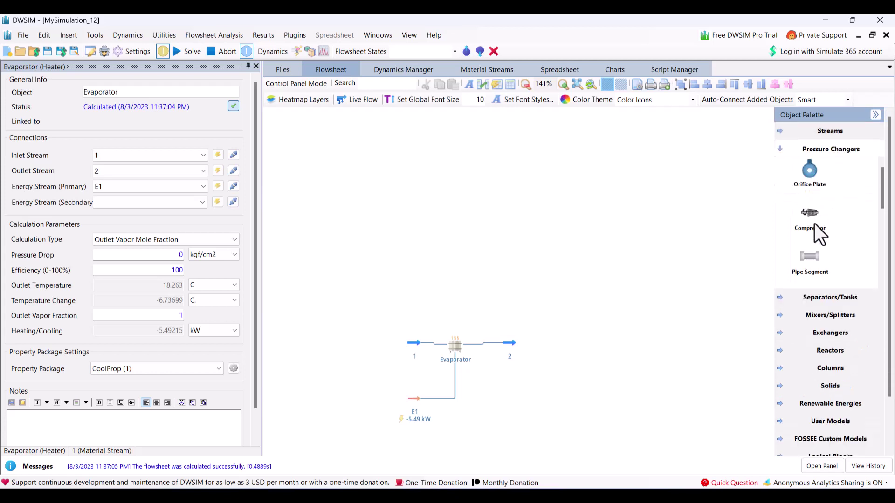
drag(814, 222, 517, 296)
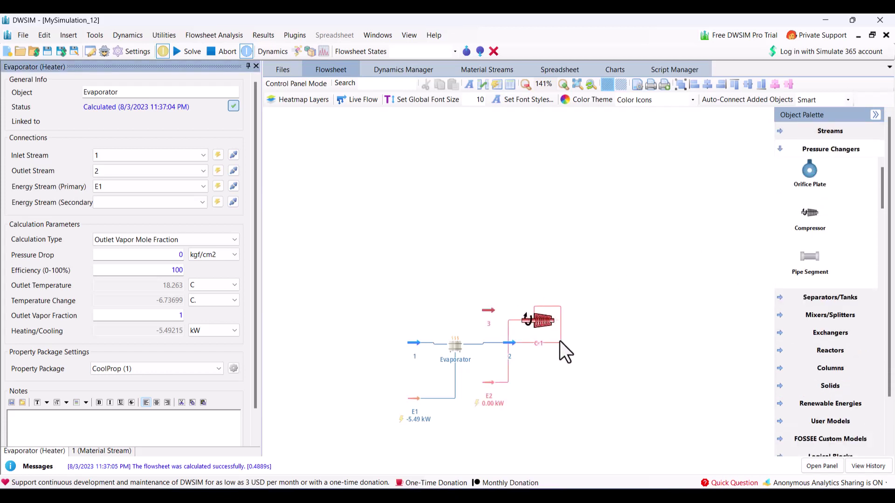
click(490, 384)
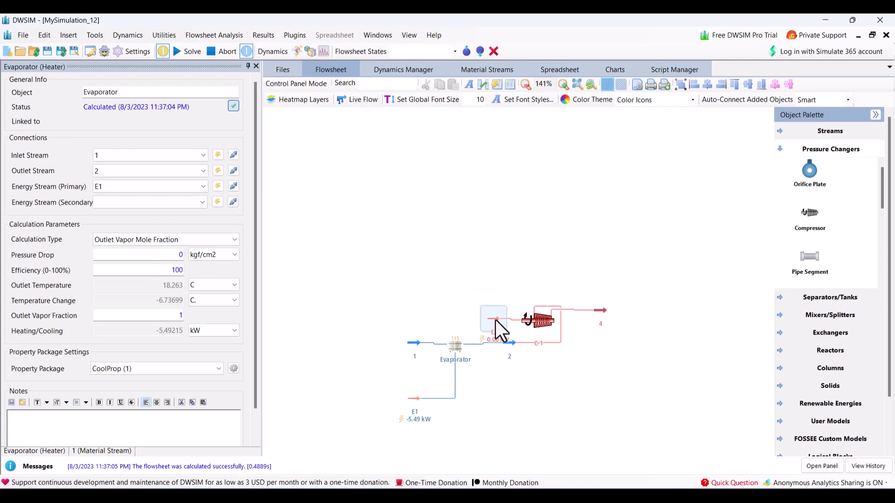
click(495, 320)
Rearrange stream 4, stream 2, compressor C-1 and energy stream E2 into a tidy layout
drag(604, 311, 628, 332)
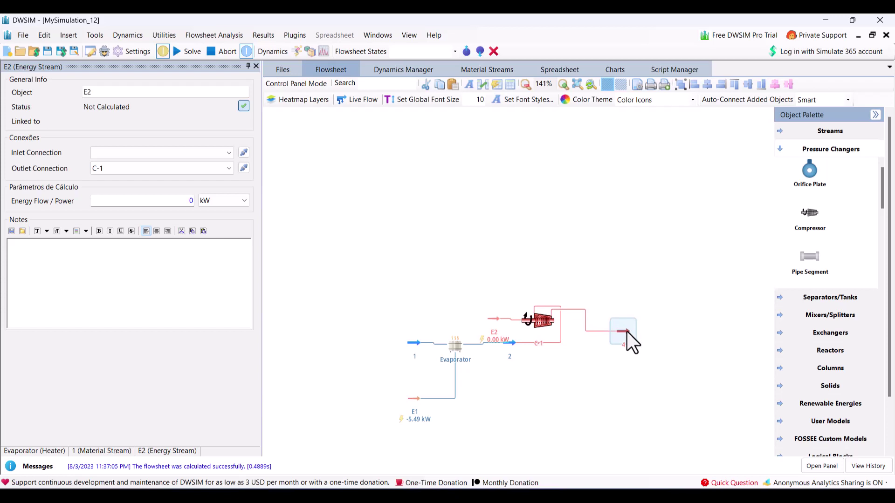
drag(627, 332, 628, 332)
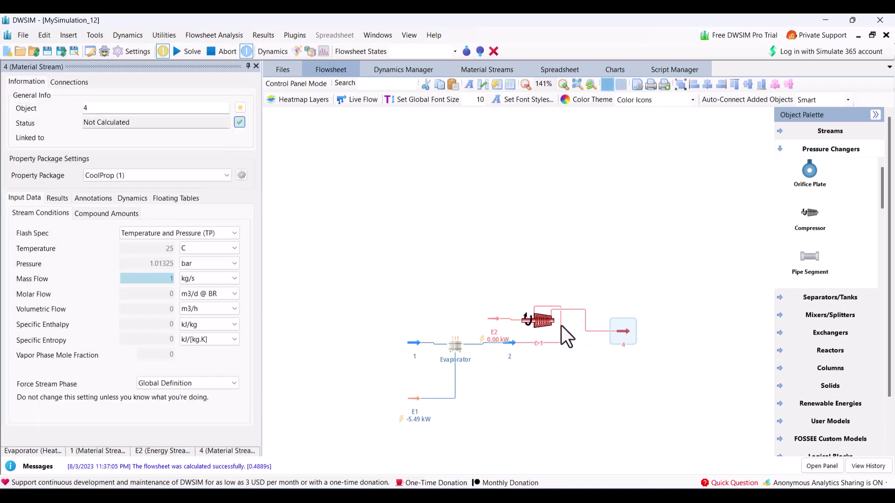
mouse_move(562, 327)
mouse_down()
mouse_move(549, 335)
mouse_move(557, 325)
mouse_up()
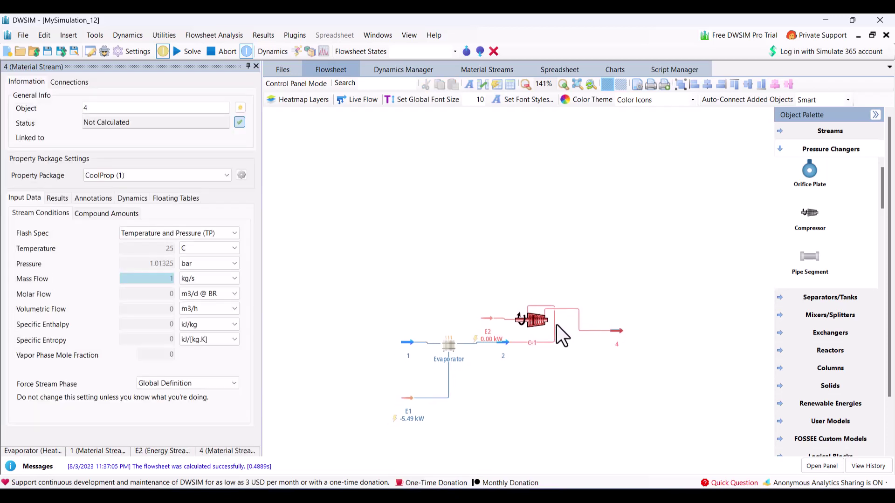
drag(499, 341, 479, 305)
drag(535, 316, 564, 330)
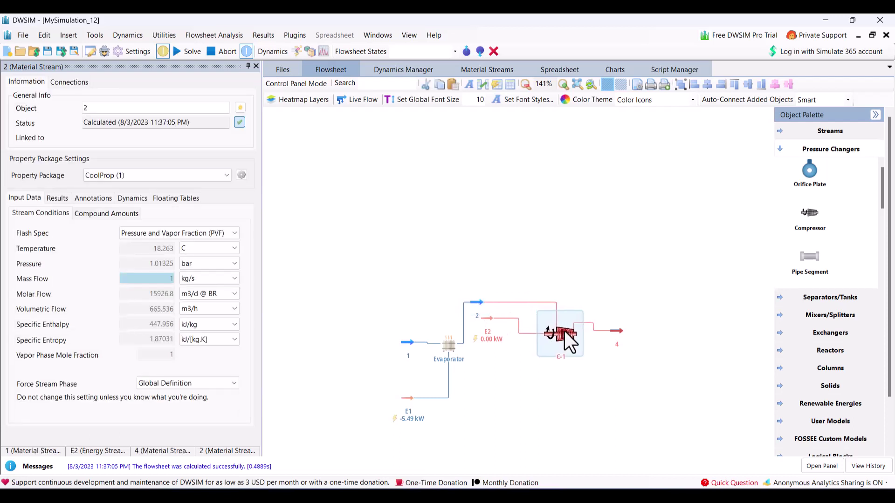
drag(491, 319, 510, 345)
mouse_move(477, 306)
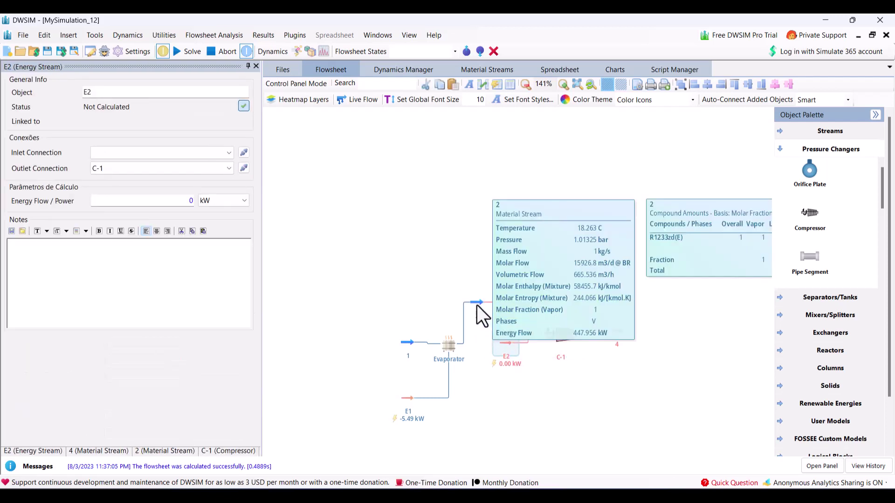
click(448, 345)
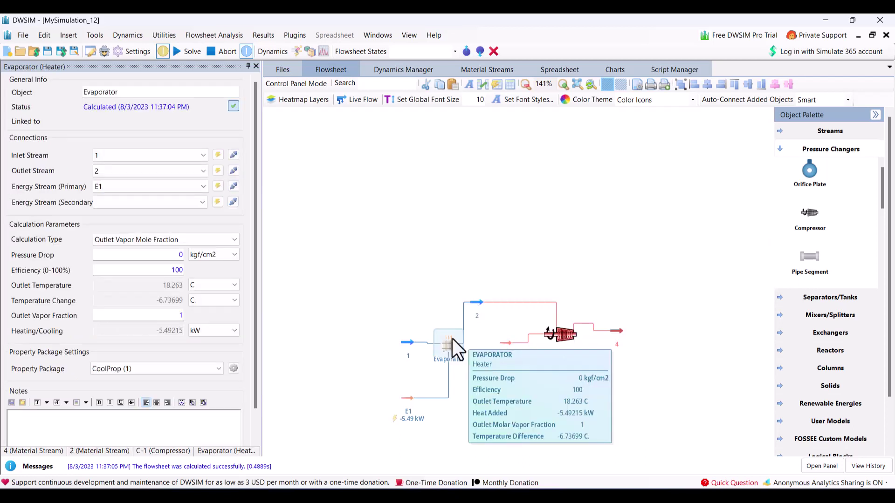
mouse_move(477, 307)
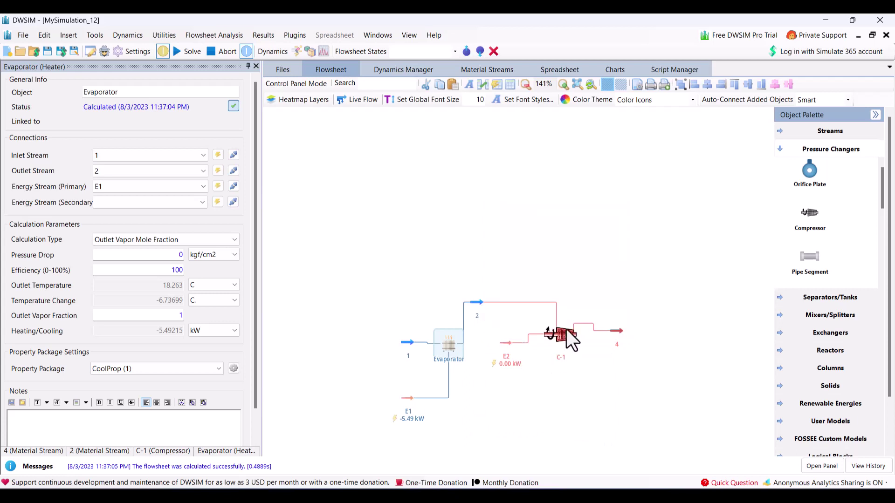
Give compressor C-1 a 28 bar outlet pressure and 85% adiabatic efficiency, then raise stream 4
click(566, 329)
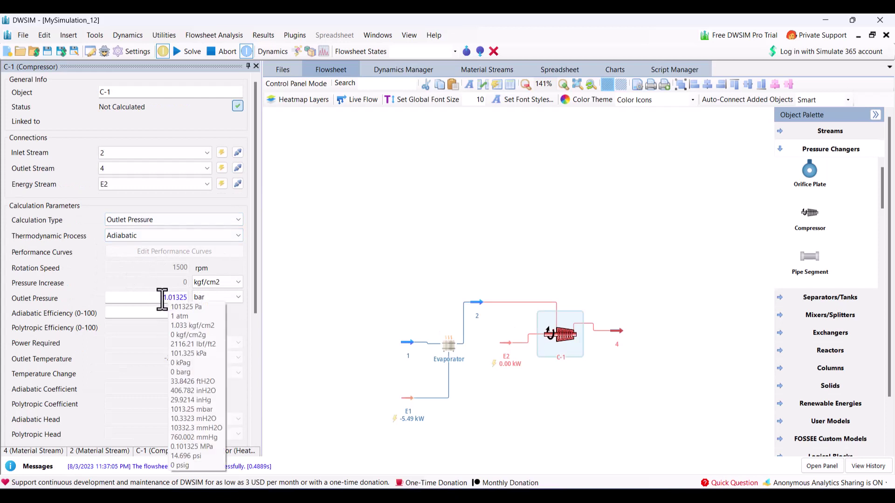
click(161, 299)
text(28)
key(Return)
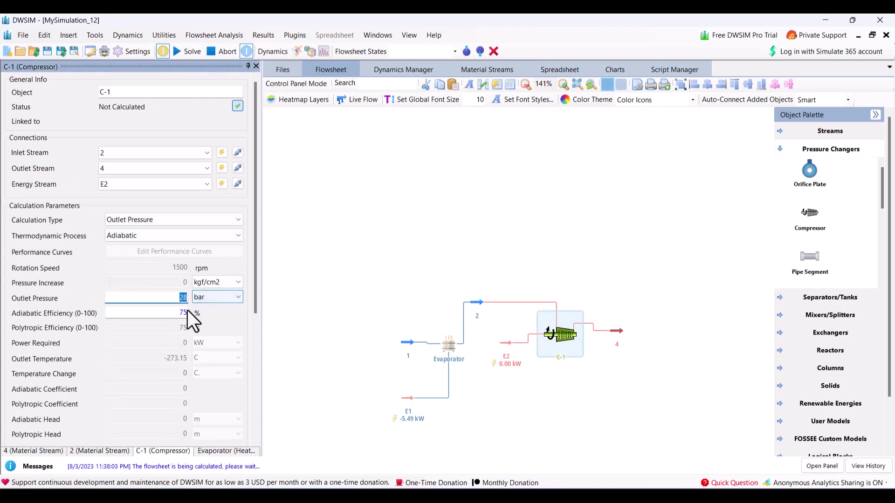
click(173, 313)
text(85)
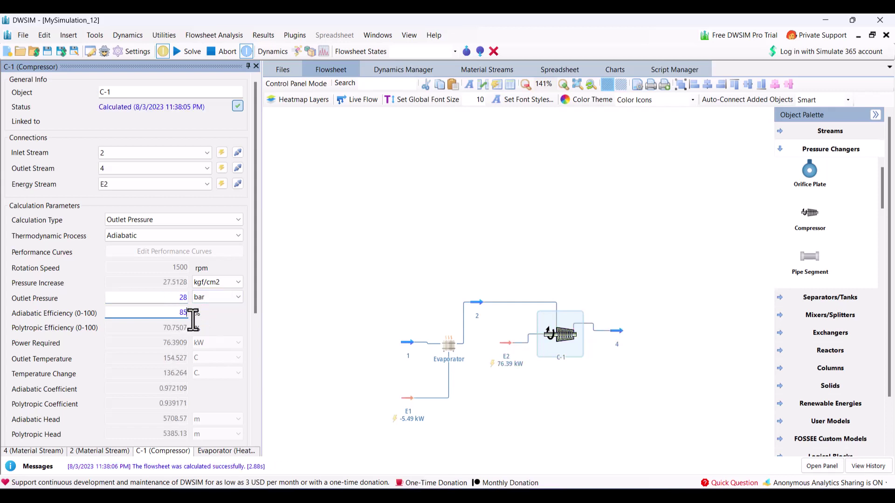
key(Return)
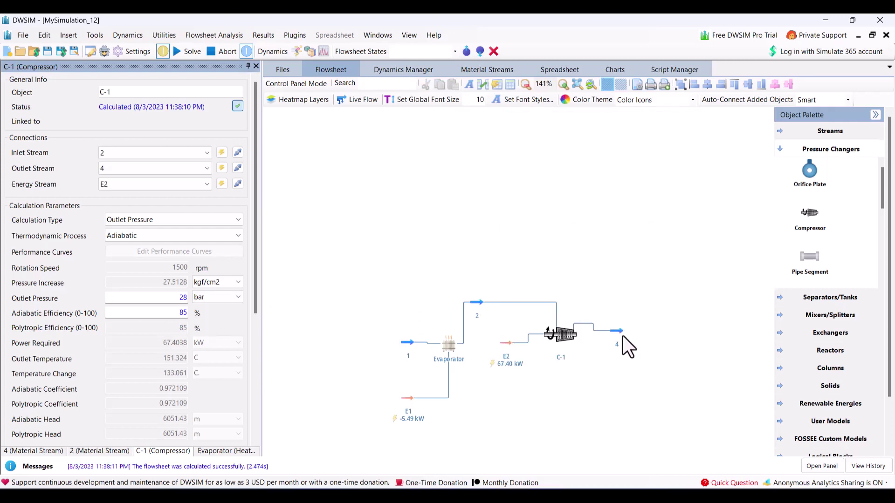
drag(621, 333, 620, 262)
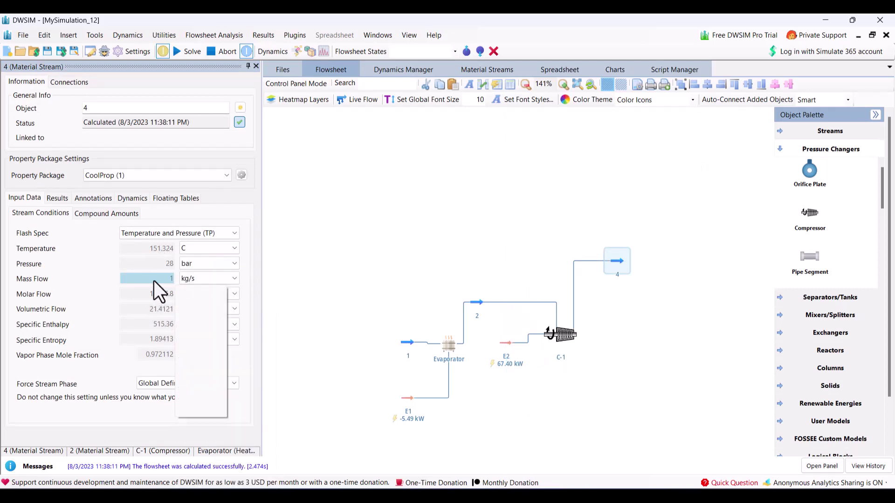
click(688, 269)
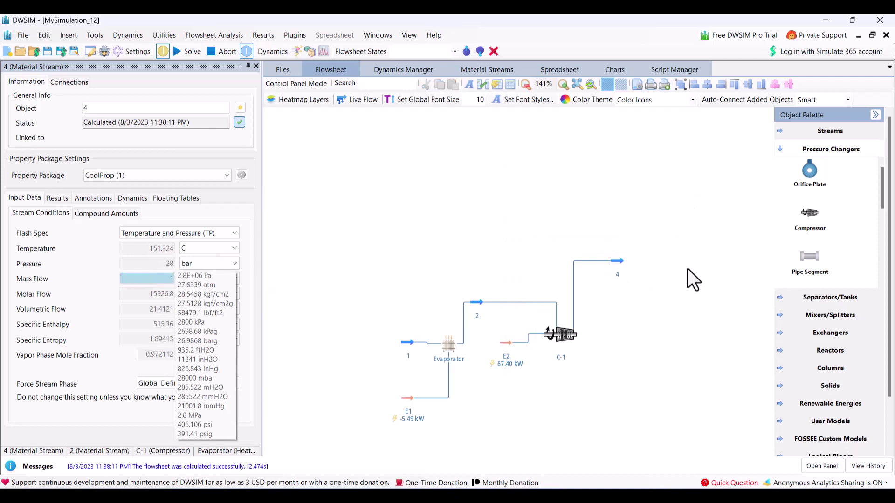
Place cooler CL-1 at the end of stream 4 and shift it up-left
click(791, 153)
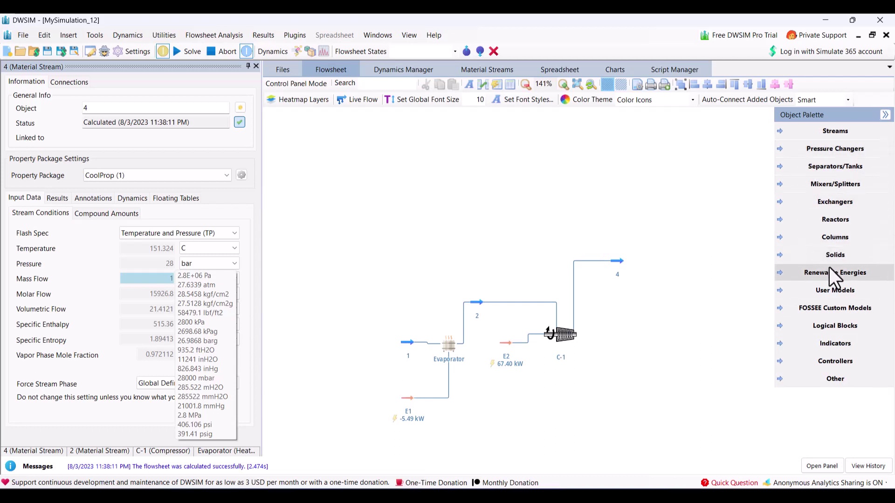
click(826, 203)
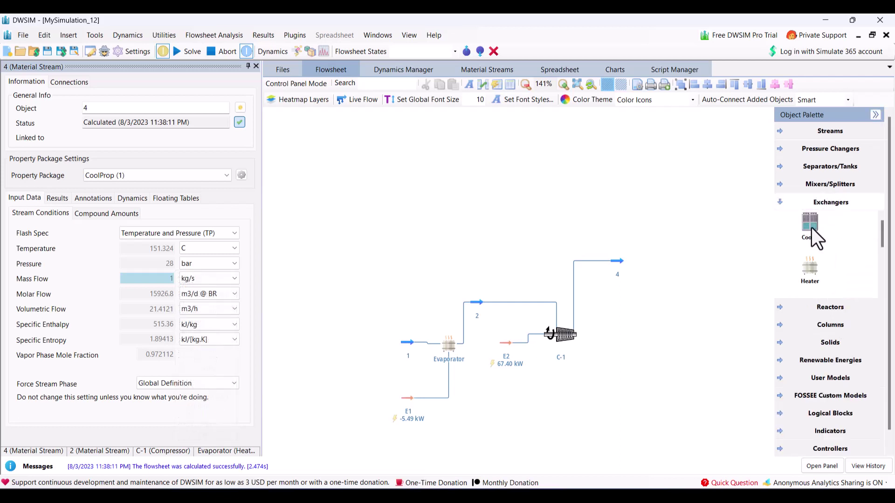
drag(811, 228, 623, 246)
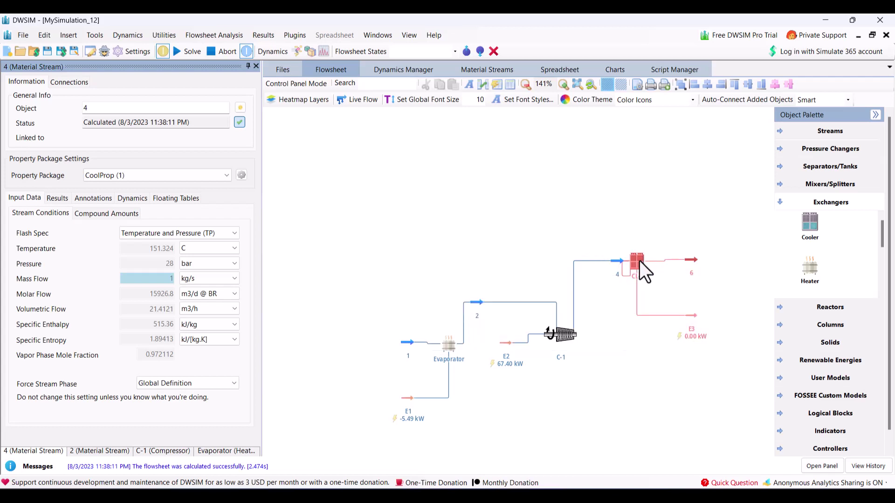
drag(639, 261, 614, 192)
drag(620, 263, 554, 215)
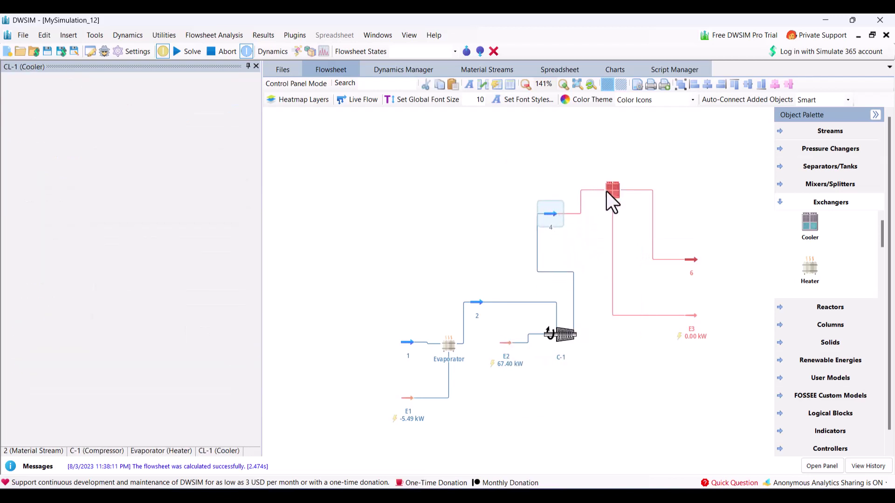
drag(602, 190, 499, 184)
Flip CL-1 horizontally and move outlet stream 6 and energy stream E3 into place
click(499, 183)
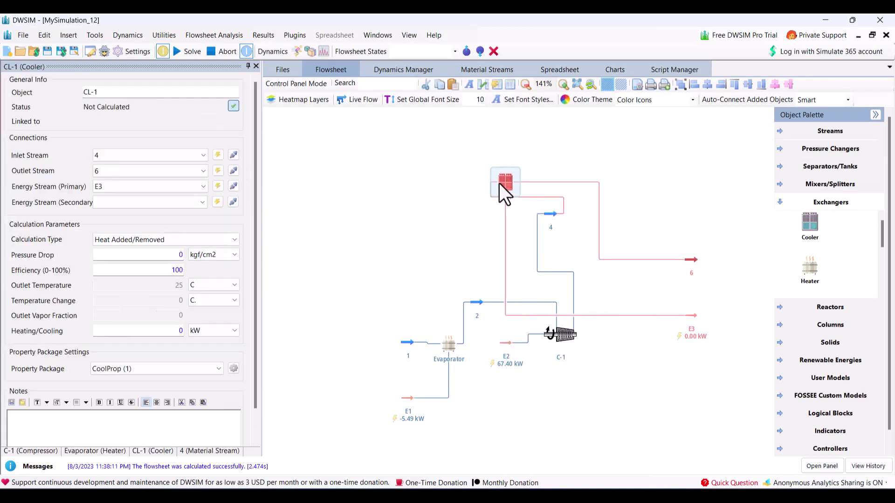
right_click(499, 184)
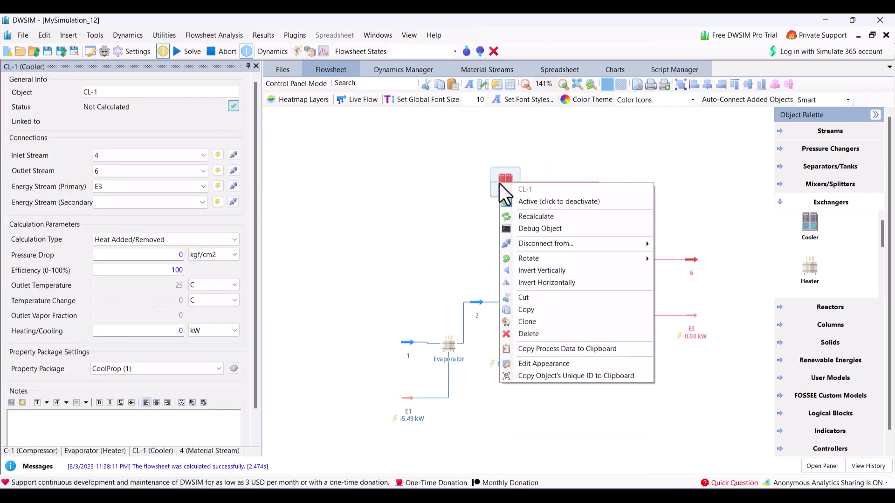
click(575, 280)
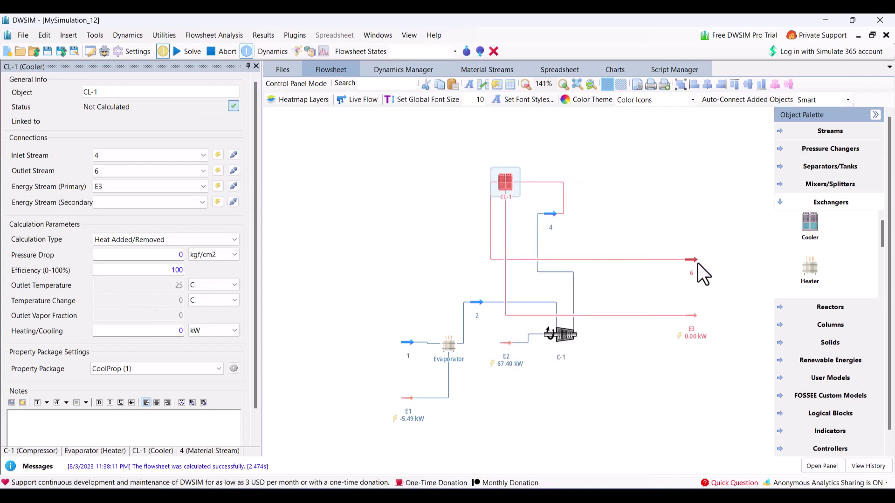
drag(694, 261, 418, 163)
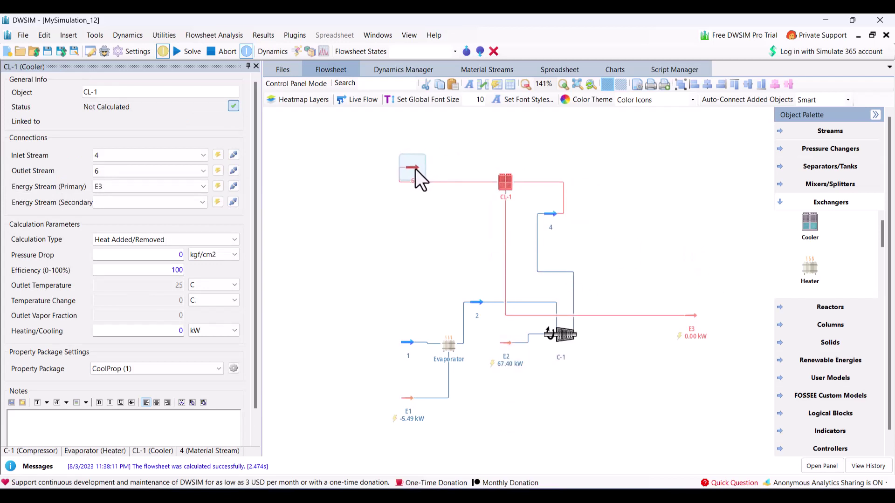
drag(695, 315, 605, 212)
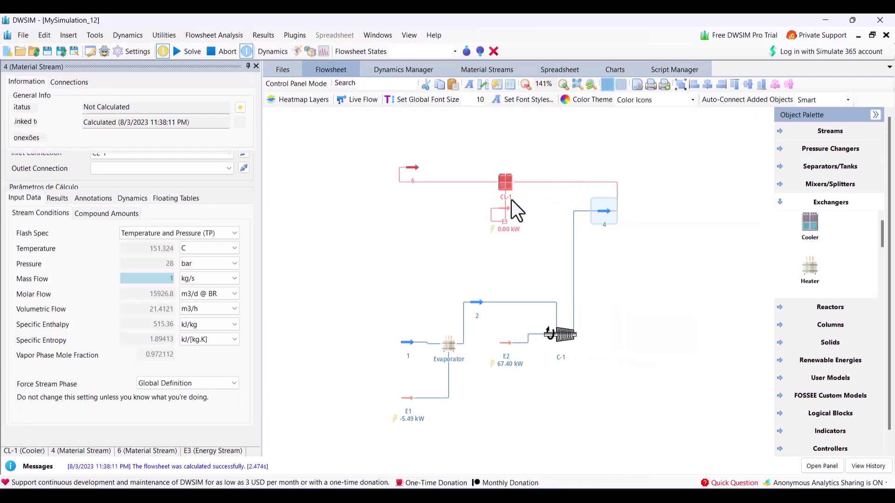
drag(508, 208, 518, 221)
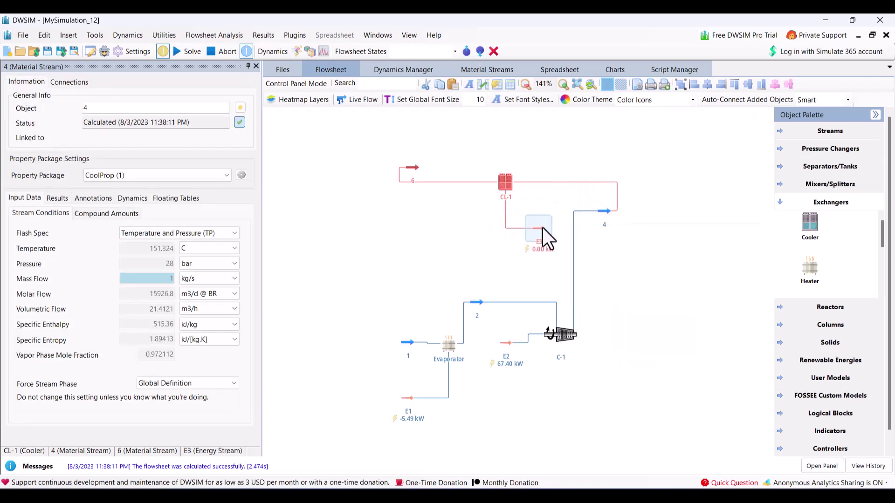
Calculate CL-1 by Outlet Vapor Mole Fraction 0 for a 75.21 kW duty, and shift stream 6 left
click(507, 187)
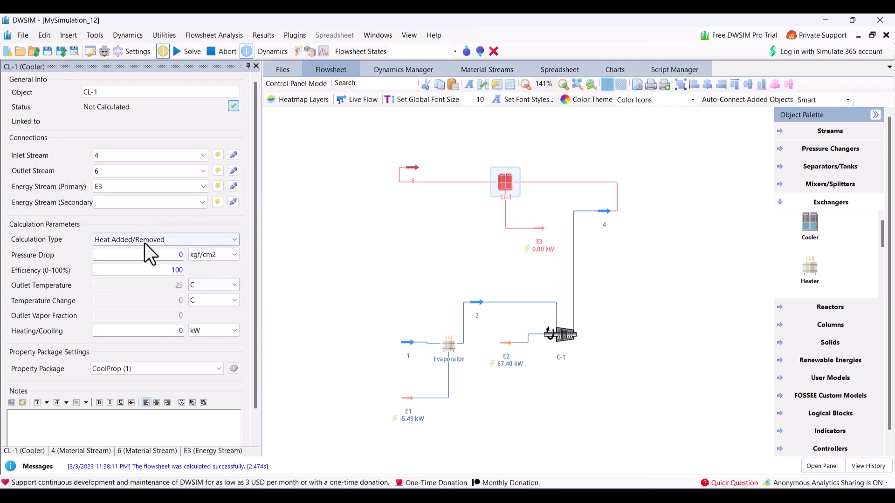
click(144, 242)
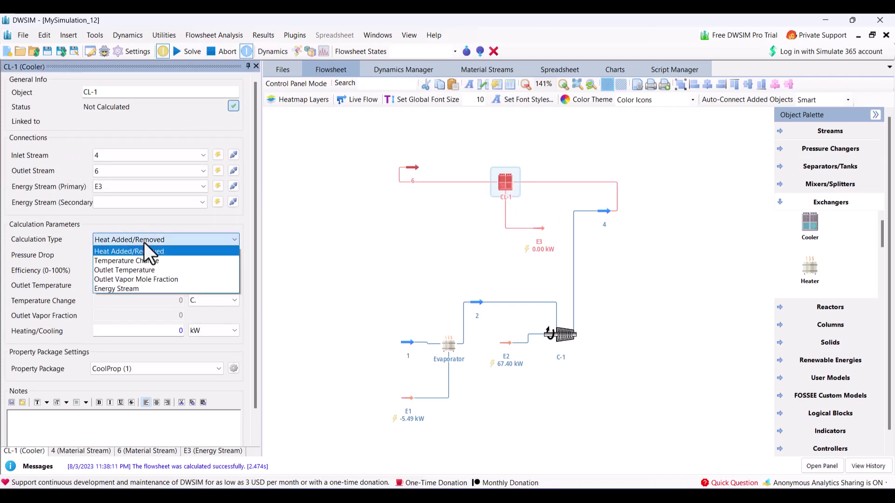
click(138, 279)
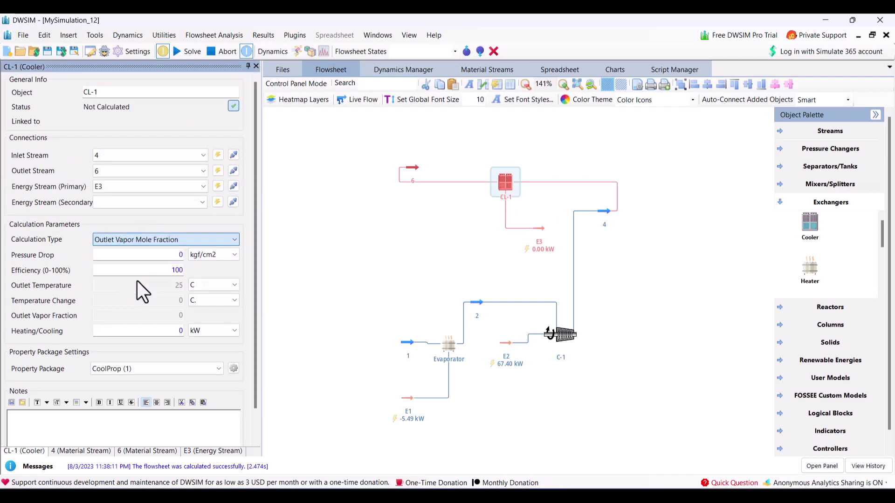
click(444, 268)
click(171, 317)
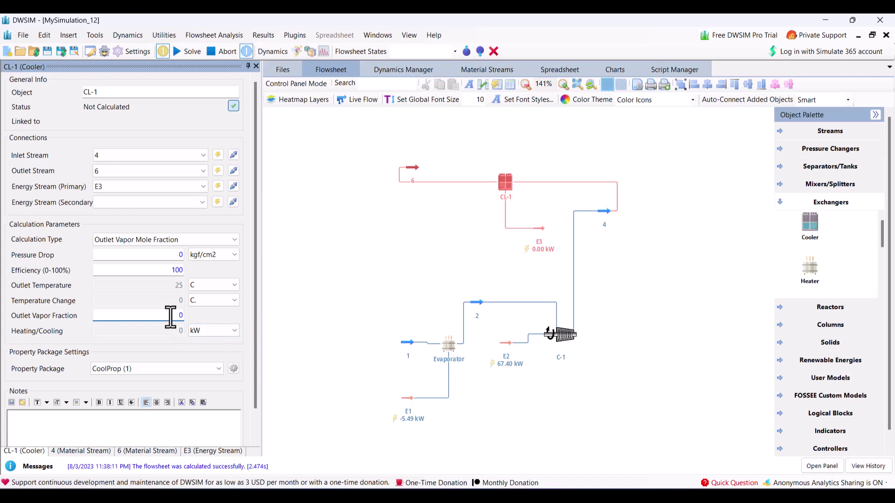
key(Return)
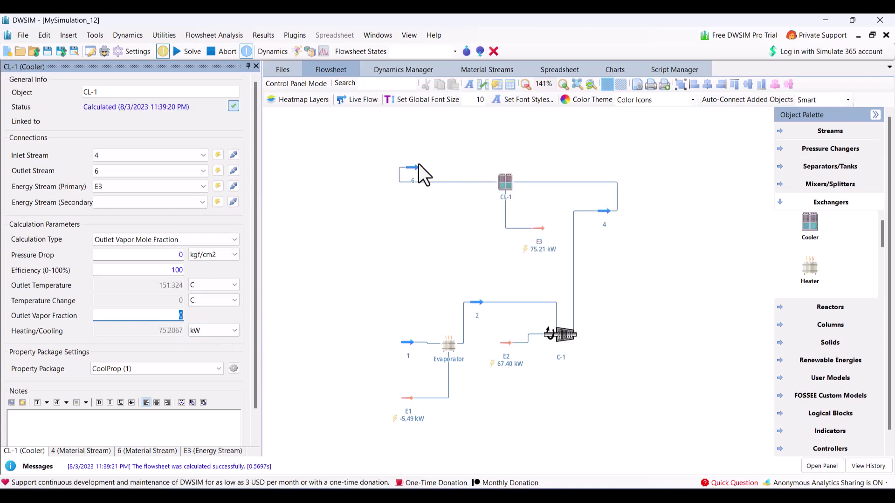
mouse_move(418, 164)
drag(416, 169, 383, 194)
mouse_move(383, 193)
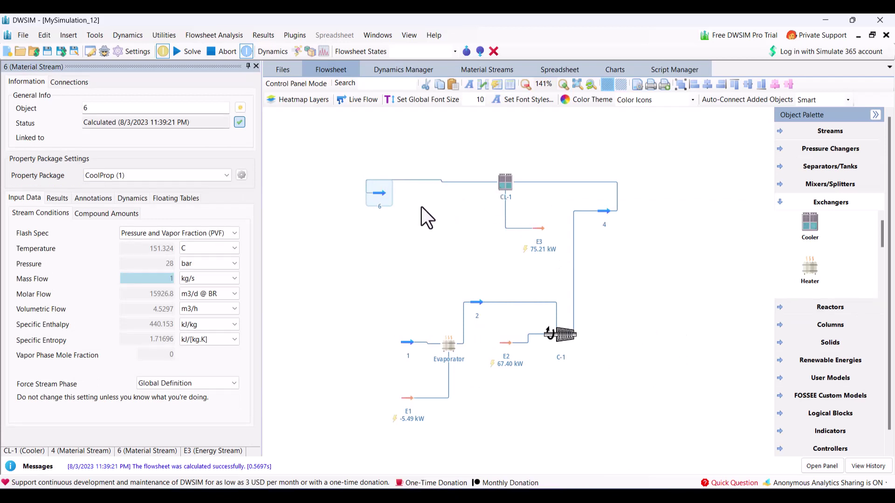
Add valve VALVE-1 feeding stream 1 into the evaporator
click(793, 205)
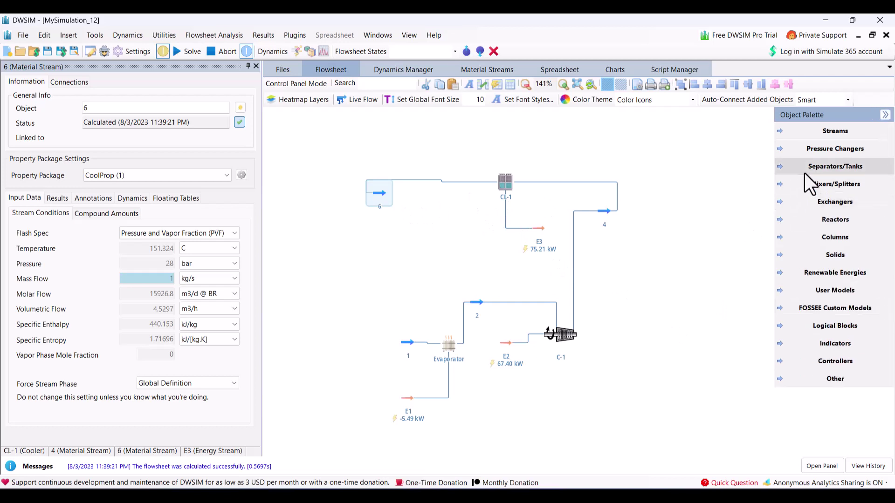
click(809, 153)
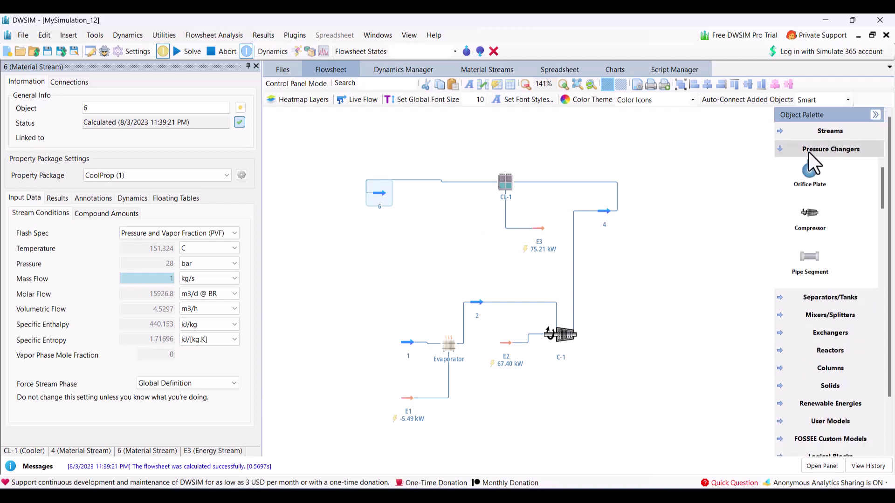
scroll(826, 232, down, 3)
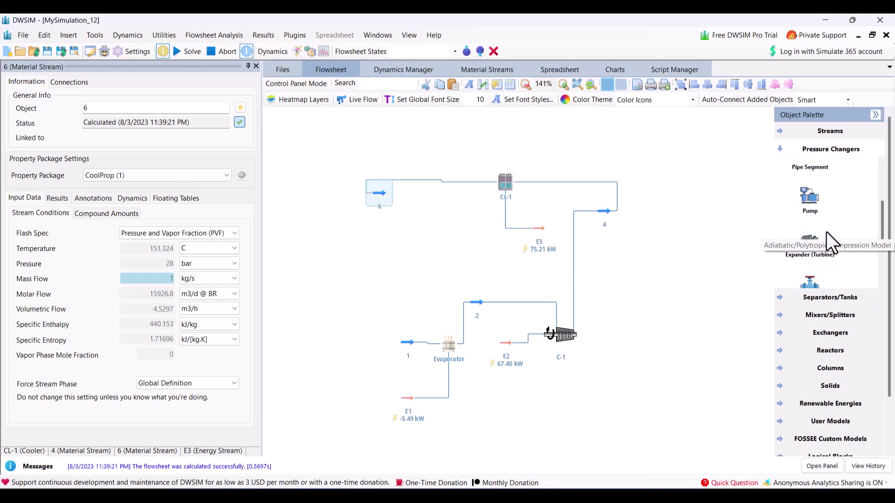
scroll(835, 260, down, 2)
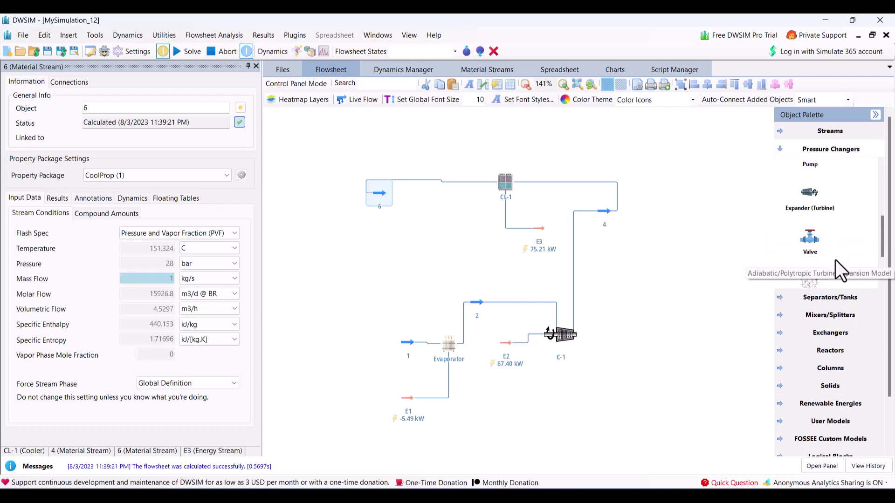
drag(814, 182, 377, 220)
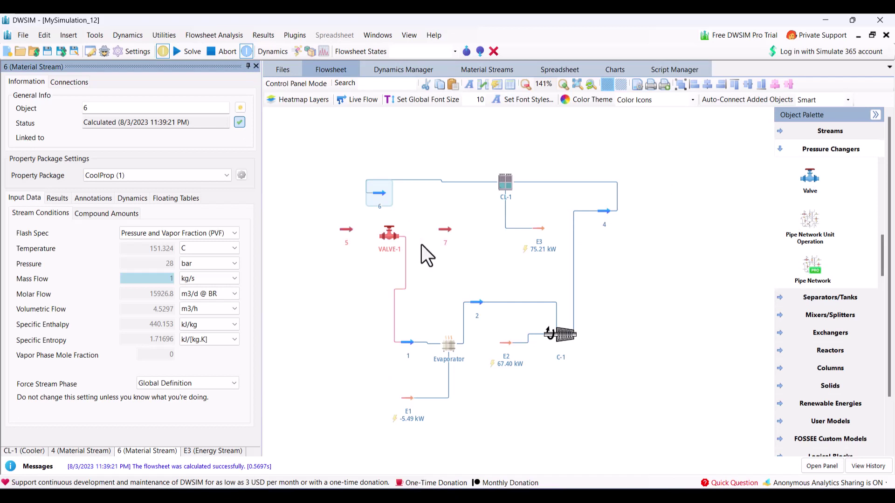
Connect stream 6 as VALVE-1's inlet and delete the loose stream 5
click(388, 236)
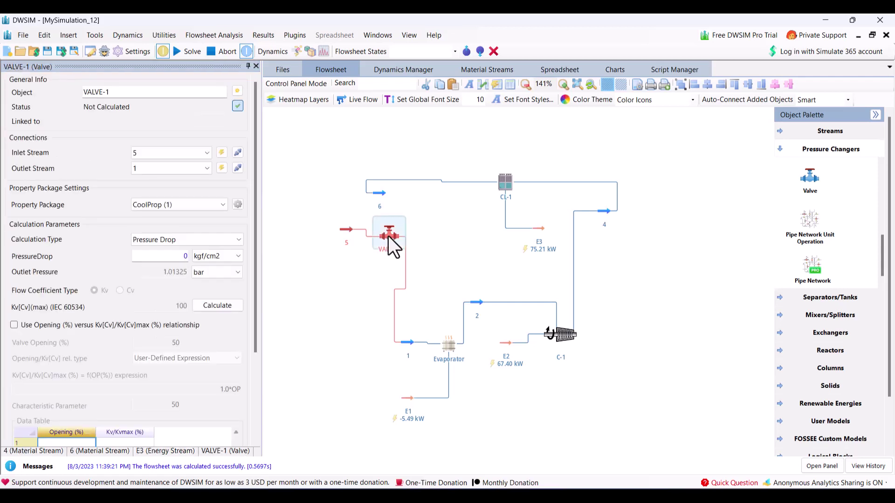
mouse_move(380, 199)
click(235, 156)
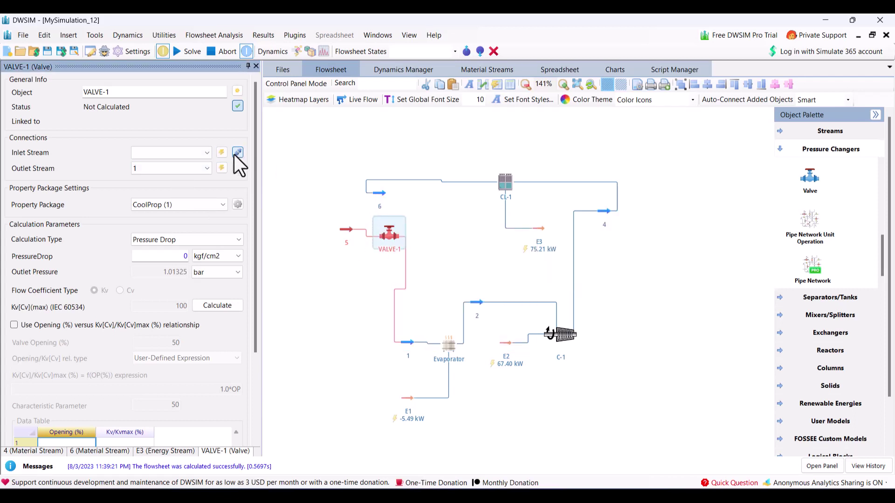
click(296, 180)
click(207, 155)
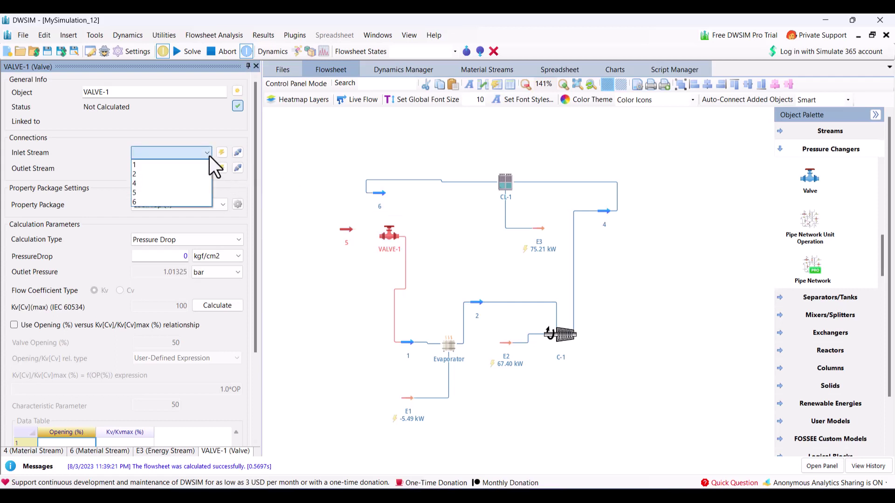
click(185, 202)
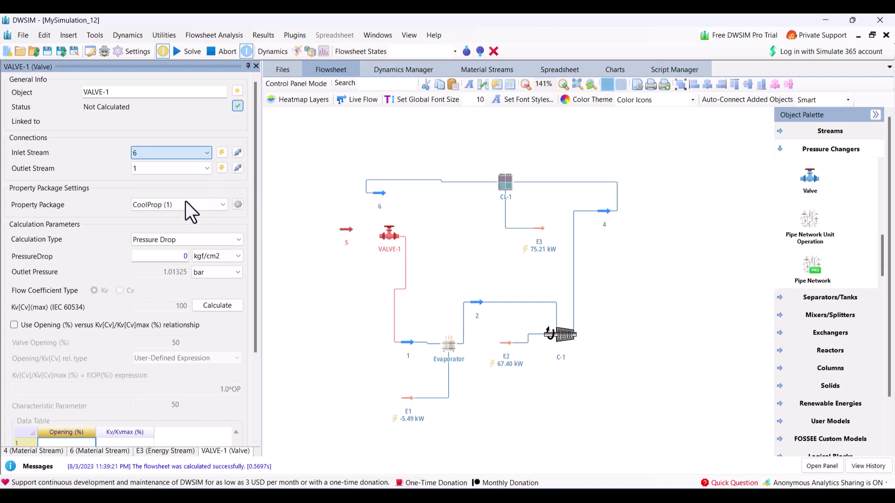
click(349, 231)
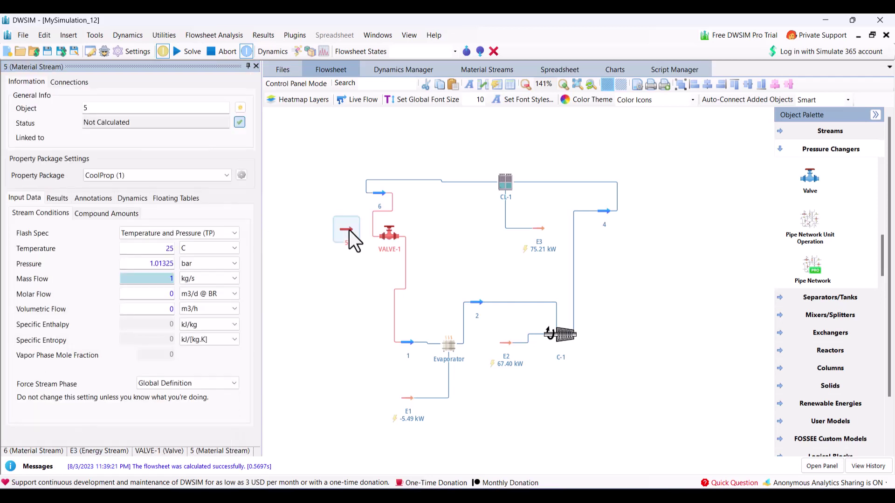
key(Delete)
key(Return)
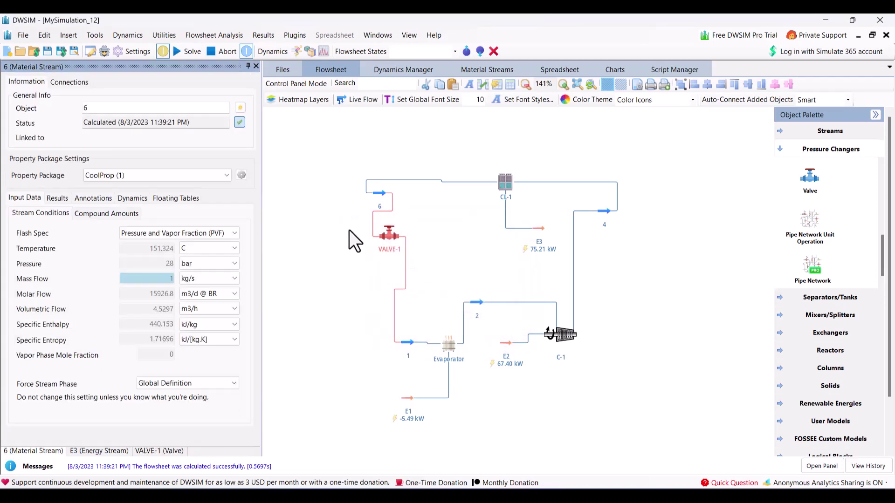
Set VALVE-1 to calculate from a specified outlet pressure of 1.2 bar
click(388, 237)
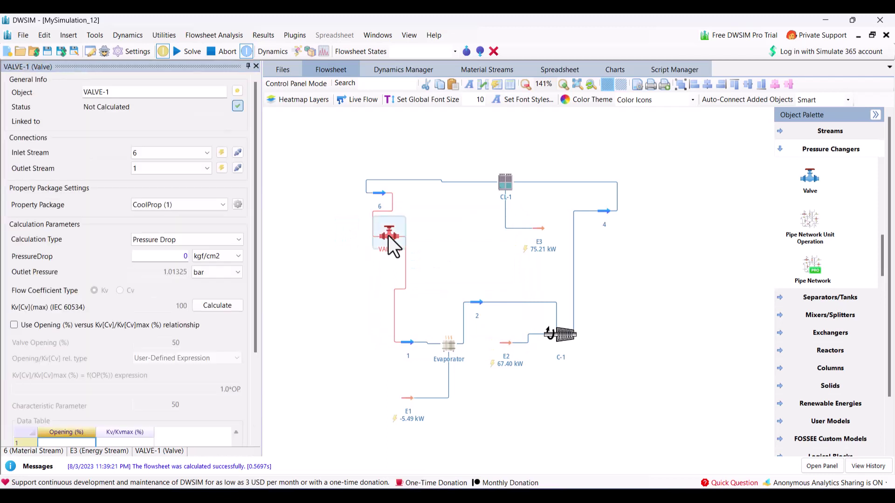
click(172, 241)
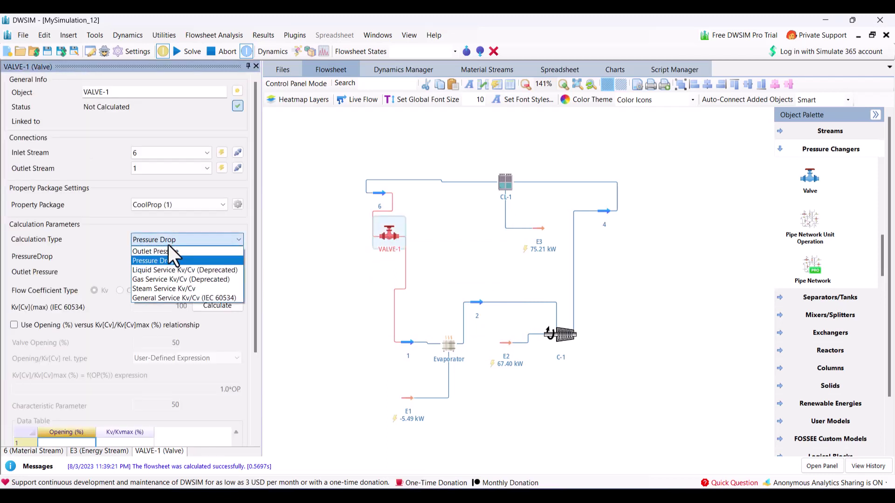
click(168, 252)
double_click(175, 272)
text(1)
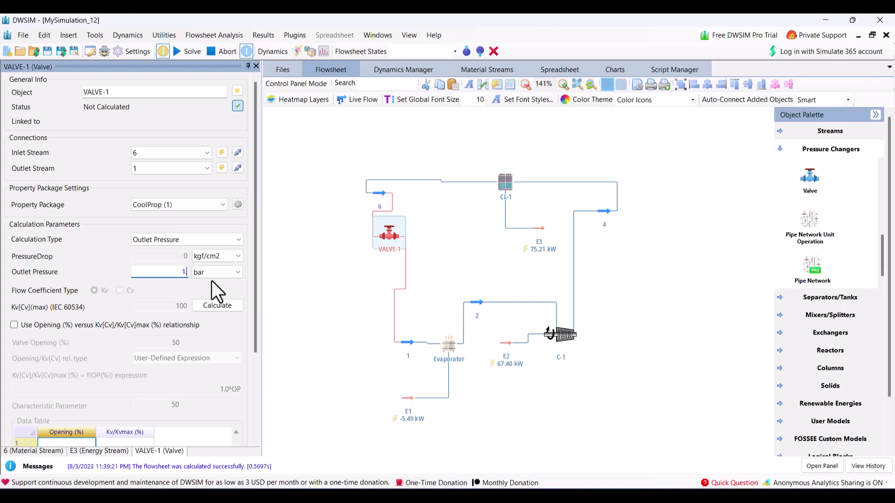
text(.2)
key(Return)
Reposition VALVE-1 and replace its outlet stream 1 with a newly created stream 5
click(332, 324)
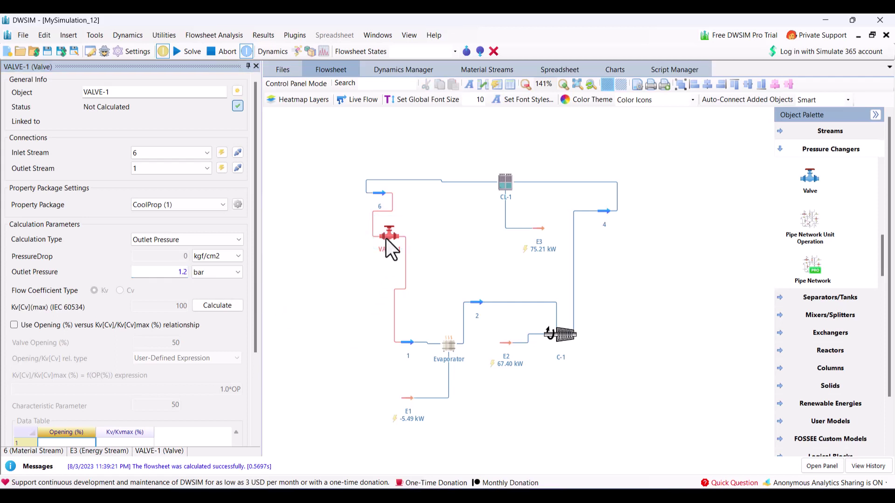
drag(386, 234, 358, 260)
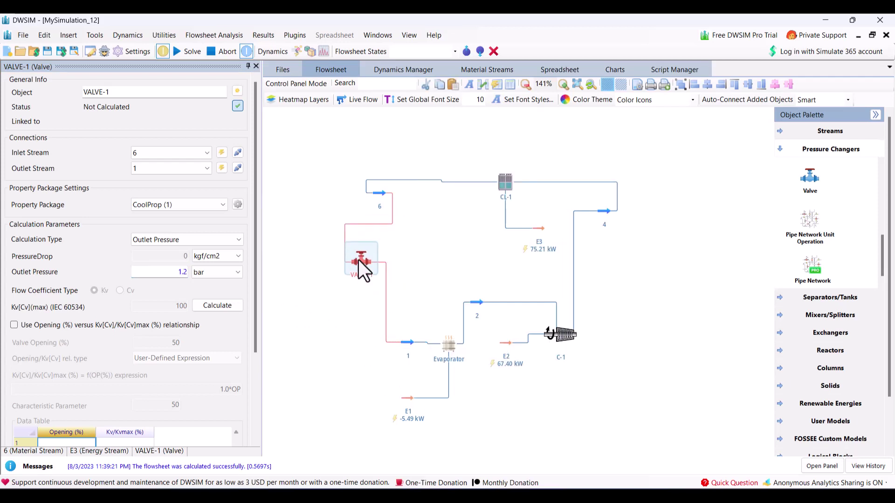
click(238, 167)
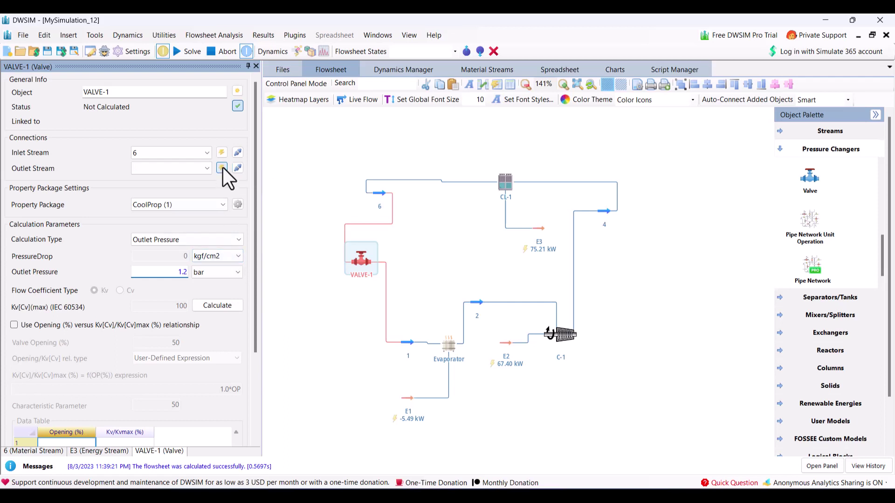
click(222, 168)
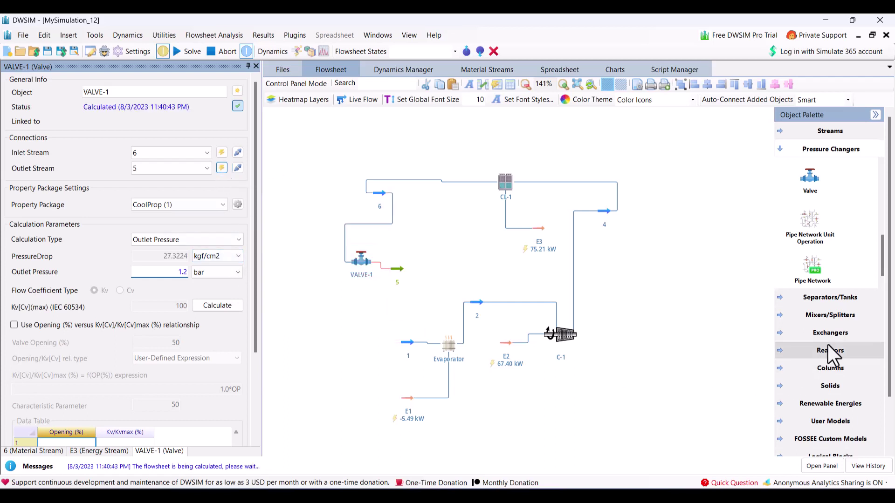
Place a recycle block near stream 5 and delete its auto-created streams 7 and 8
click(782, 152)
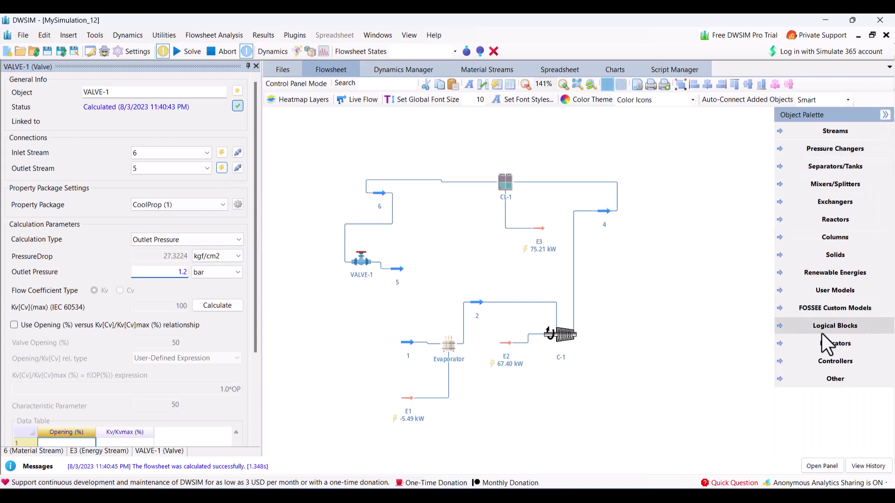
click(815, 326)
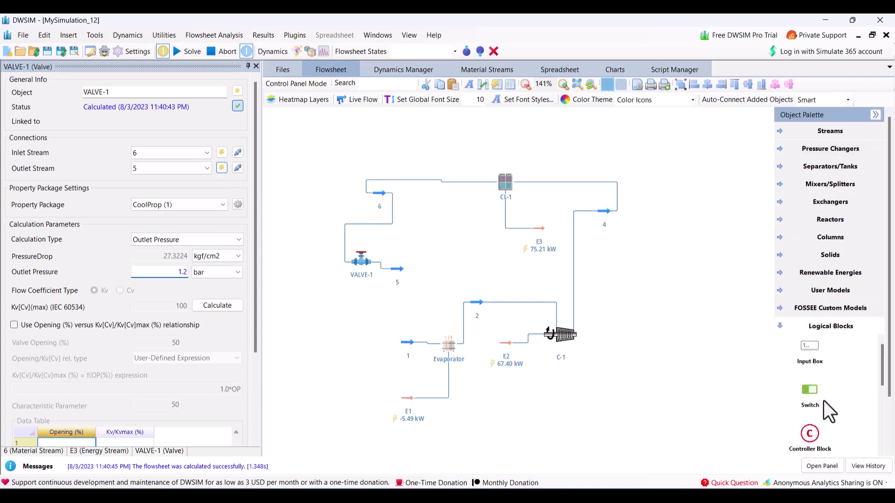
scroll(827, 410, down, 3)
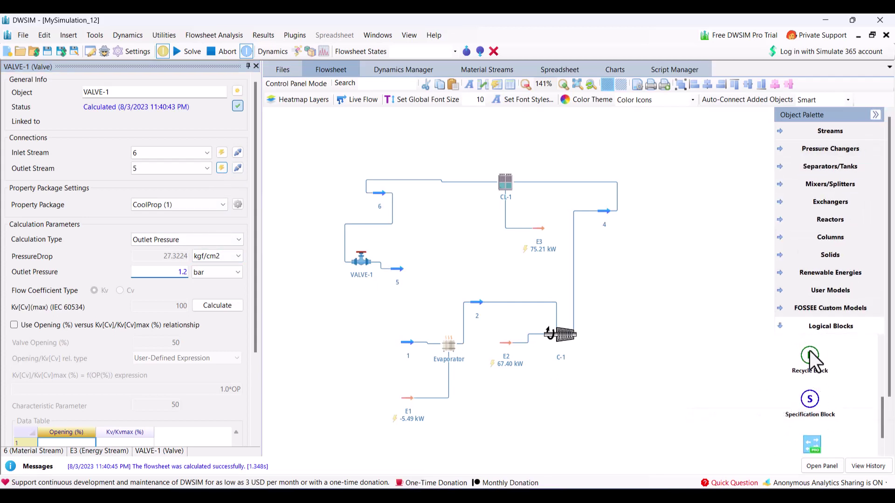
drag(812, 360, 392, 285)
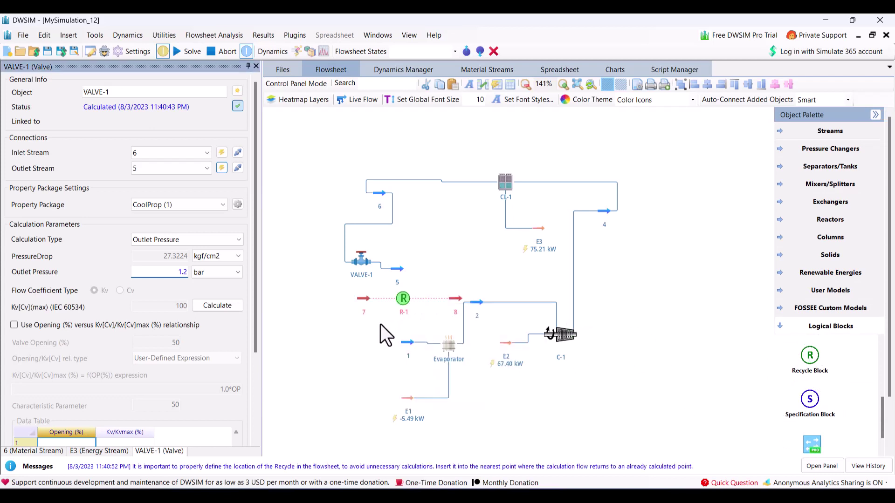
click(366, 299)
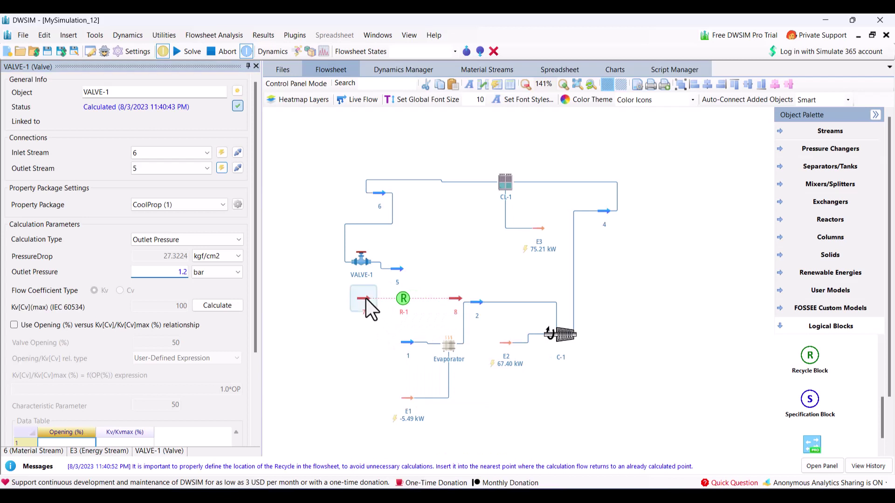
key(Delete)
key(Return)
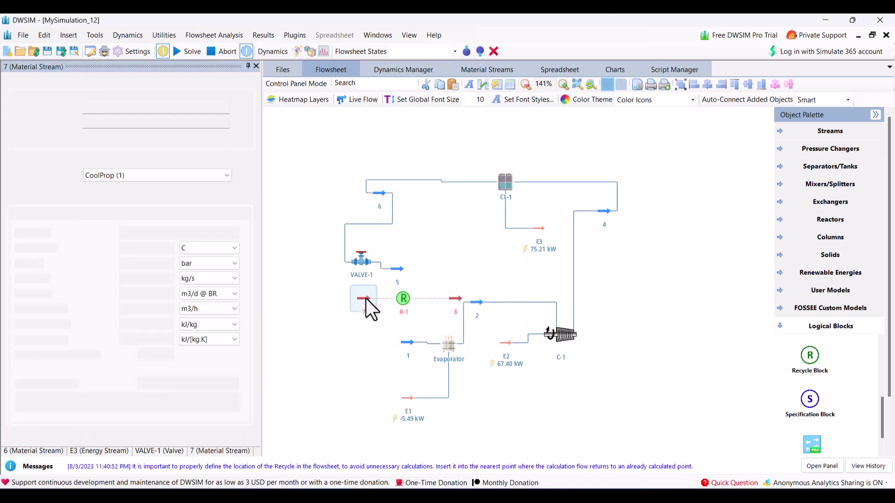
click(456, 301)
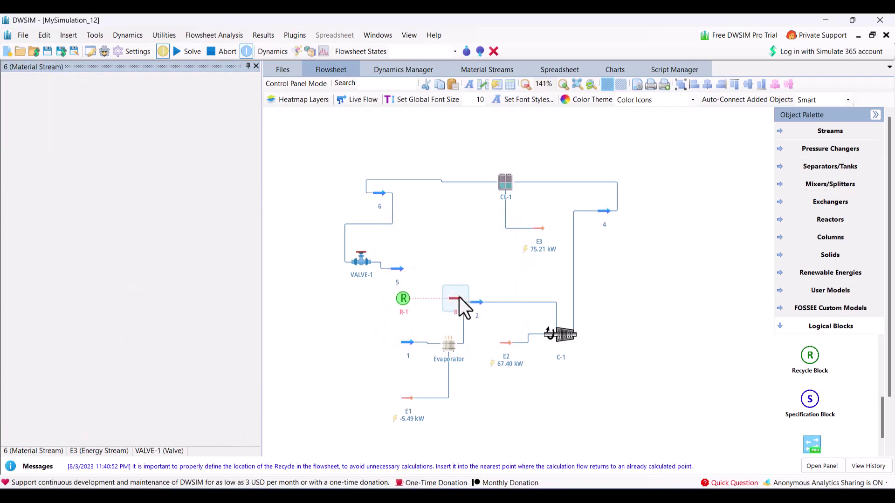
key(Delete)
key(Return)
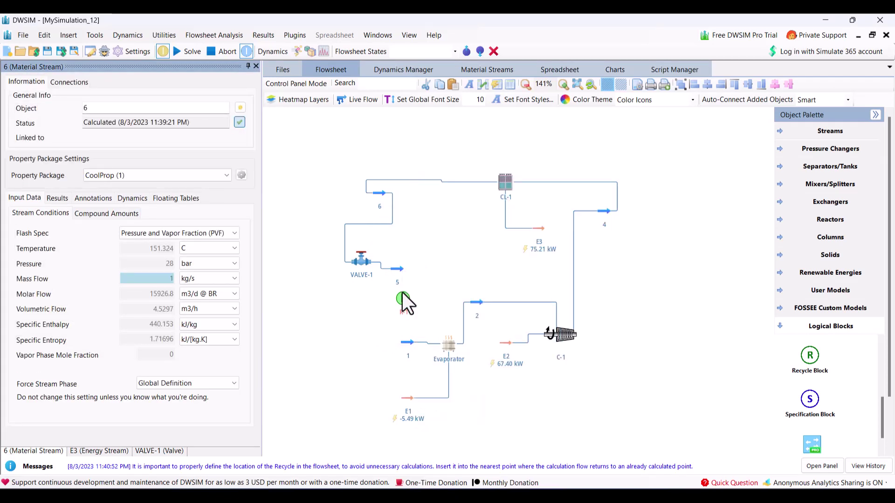
Set R-1's inlet to stream 5 and outlet to stream 1, arranging them beside each other
click(403, 300)
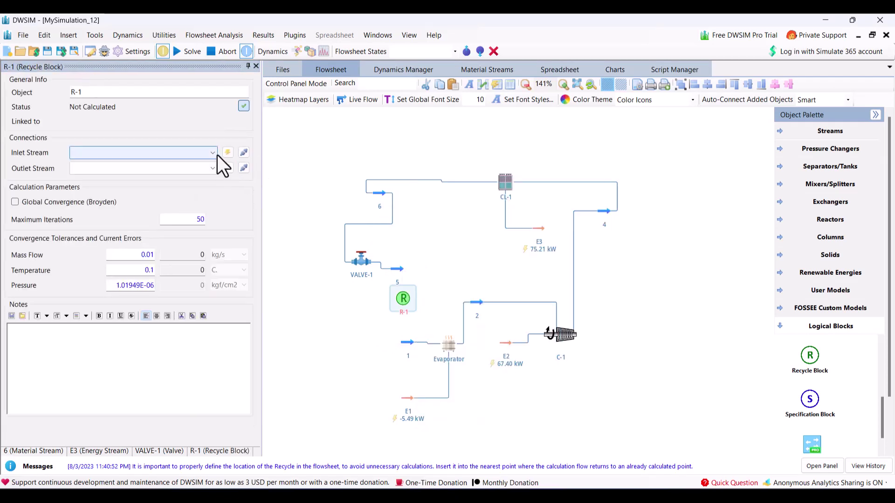
click(213, 154)
click(177, 191)
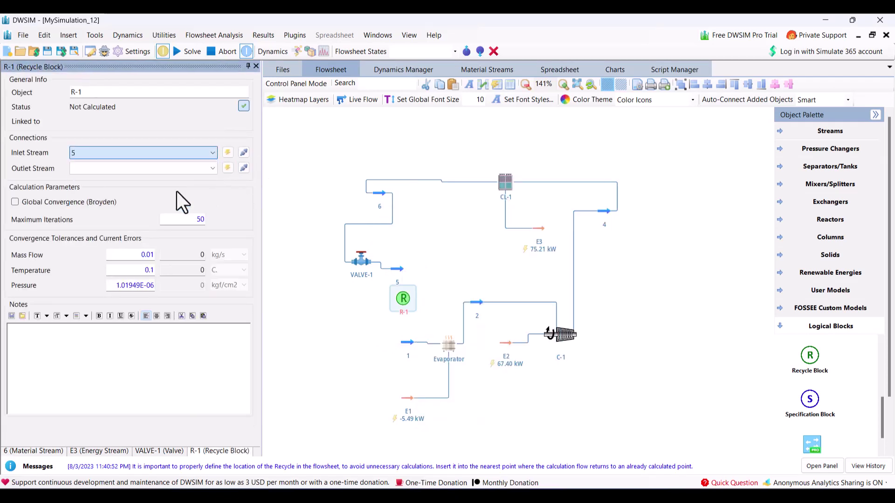
click(211, 170)
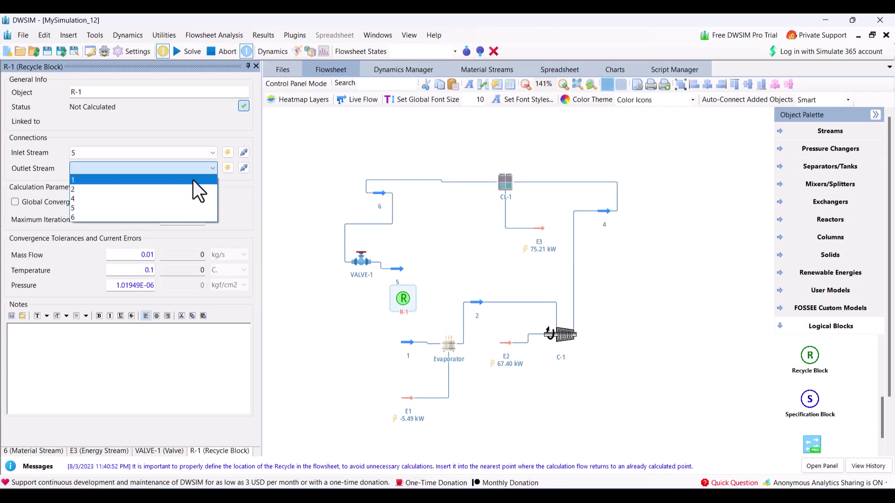
click(194, 180)
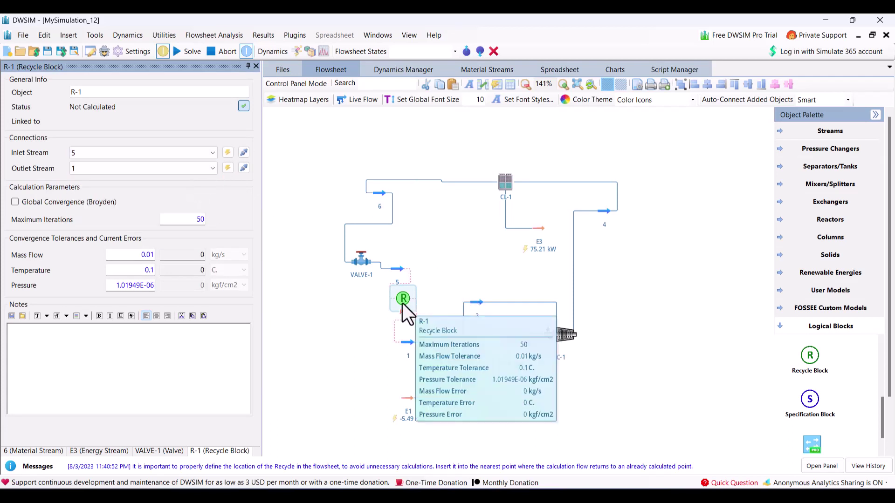
drag(402, 303, 366, 327)
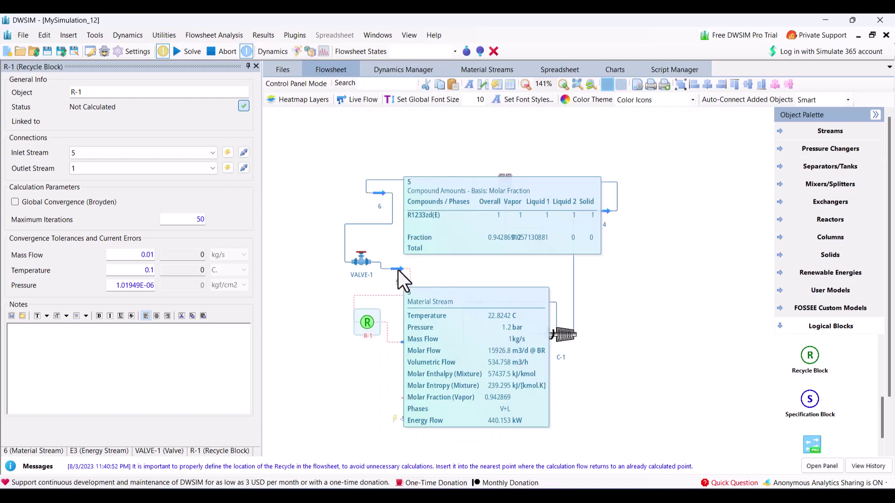
drag(398, 270, 357, 297)
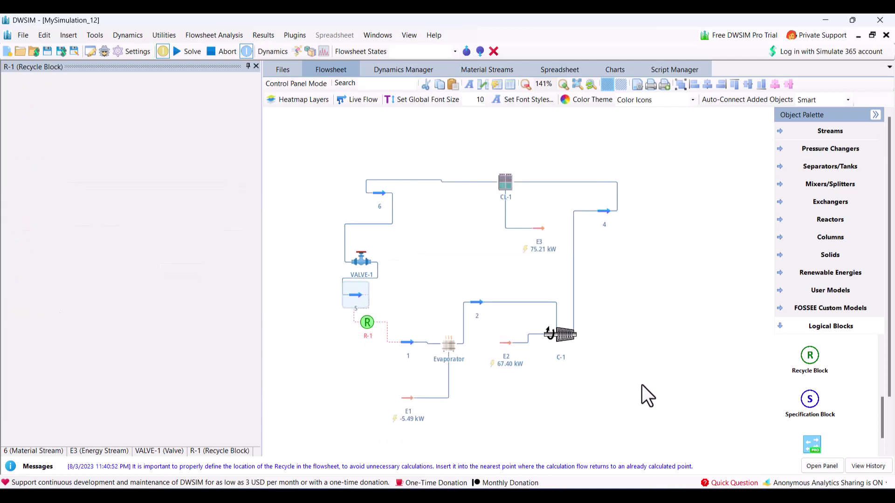
Specify stream 1 with a 100 kg/s mass flow at 1.2 bar
drag(584, 388, 637, 388)
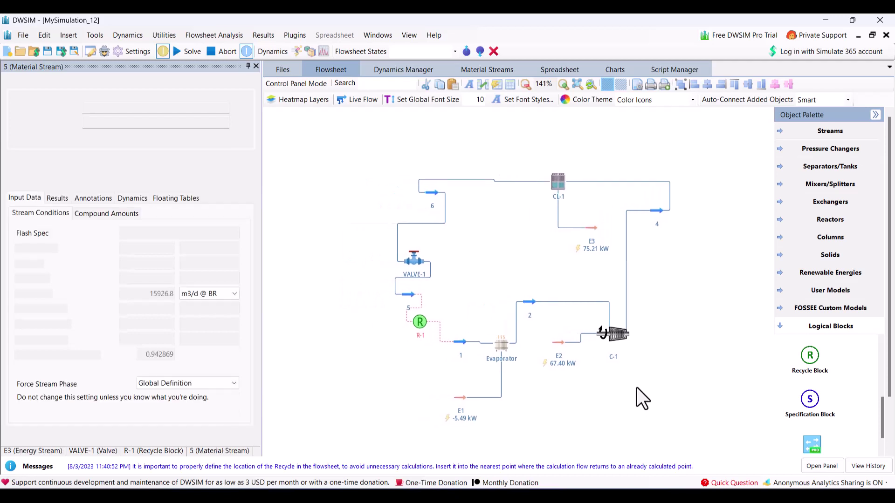
click(464, 343)
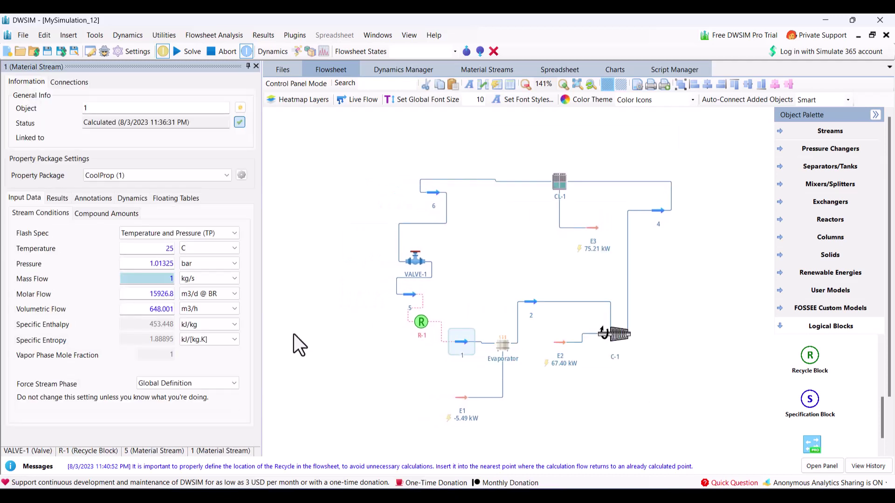
click(175, 279)
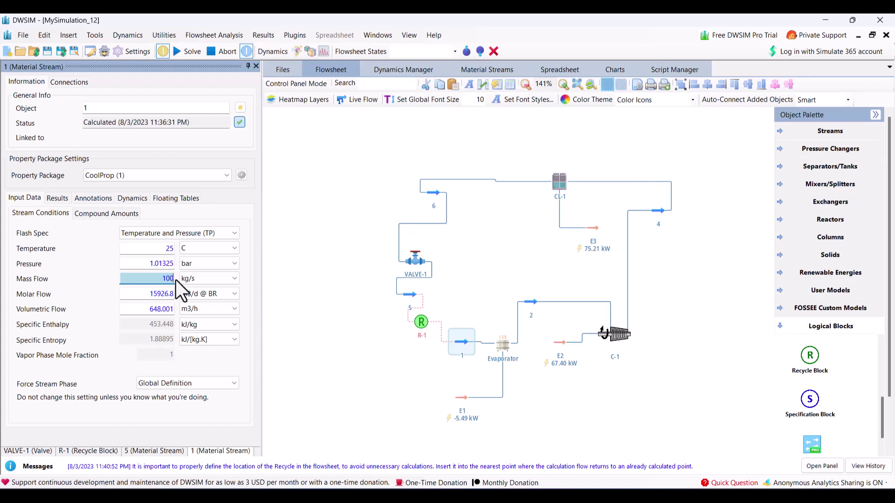
text(100)
key(Return)
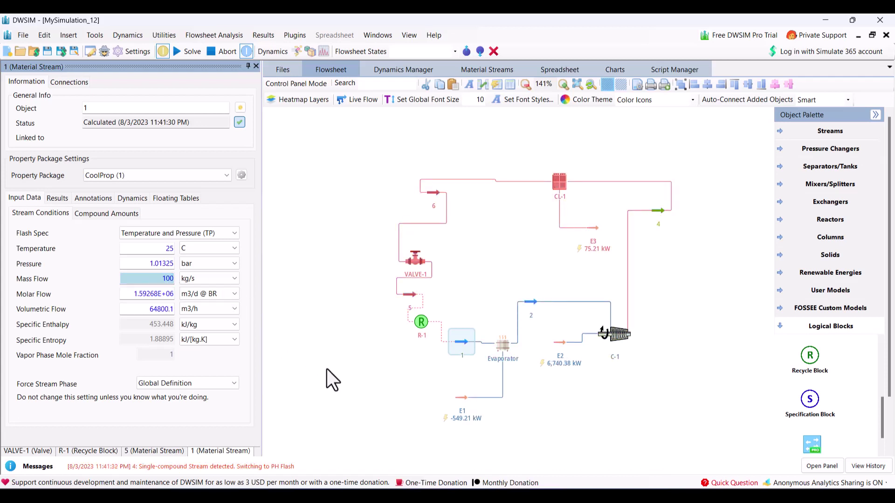
double_click(138, 264)
text(1.2)
key(Return)
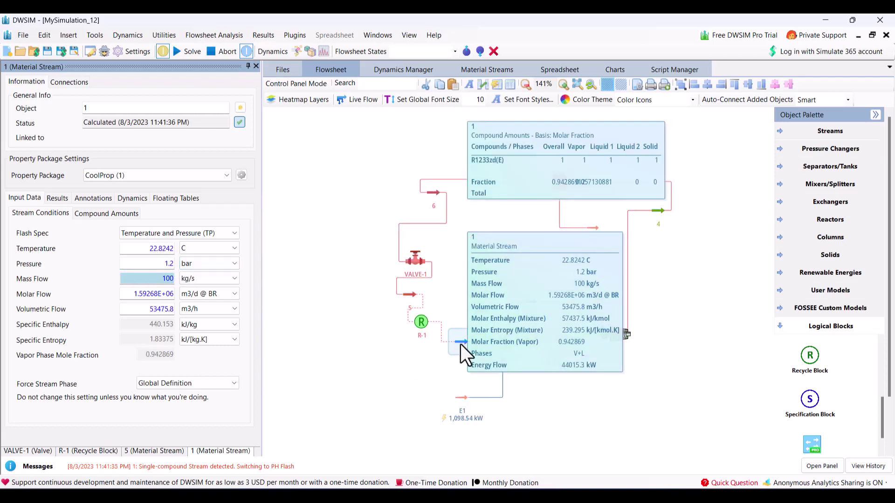
Check the converged results of streams 1 and 2 on the flowsheet
mouse_move(511, 344)
mouse_move(535, 304)
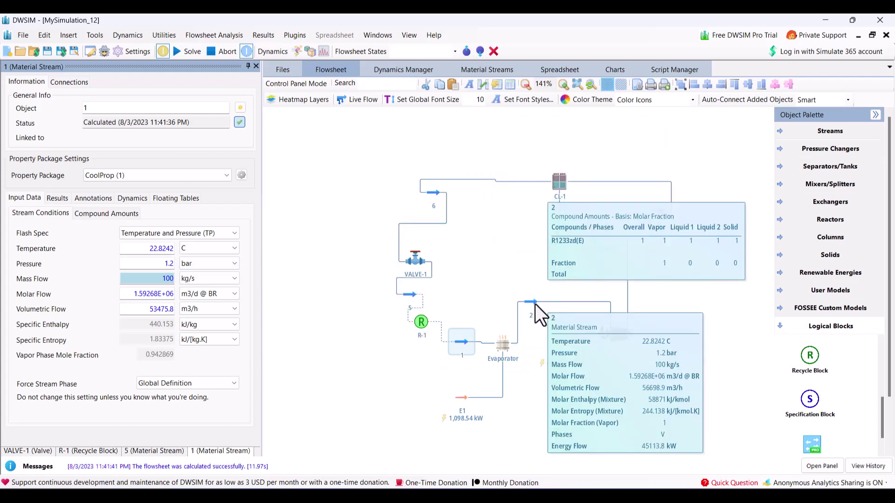
click(542, 401)
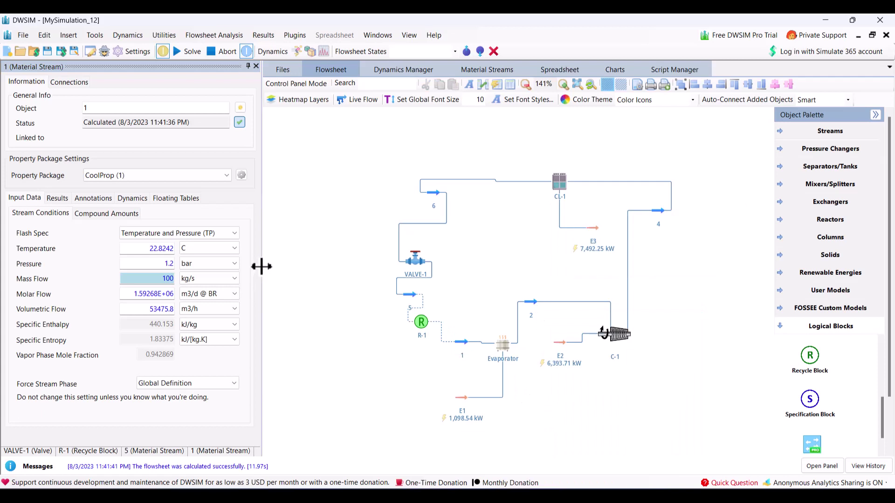
Insert a master property table with Temperature, Pressure and Mass Flow, placed at the lower right
drag(262, 266, 172, 278)
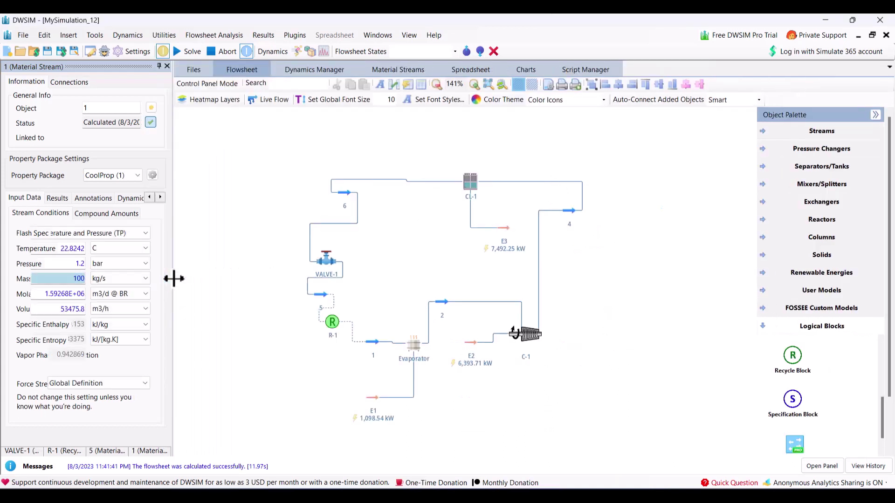
mouse_move(469, 179)
click(421, 84)
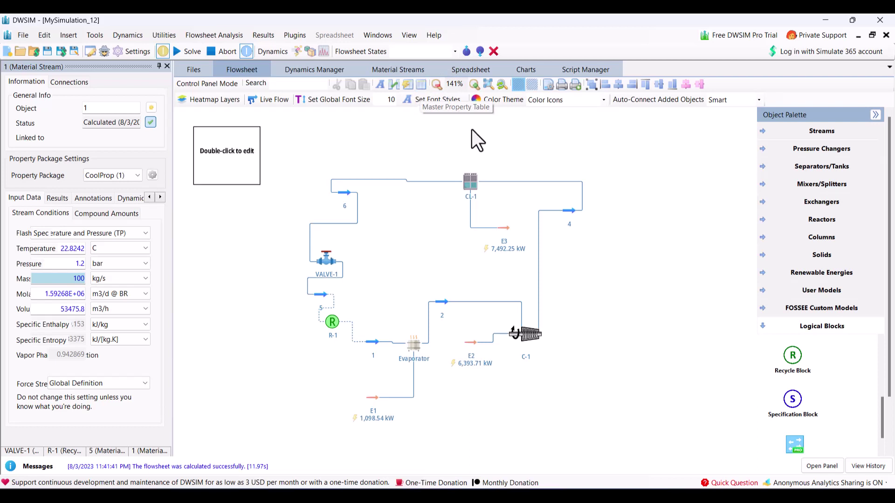
click(223, 157)
double_click(224, 157)
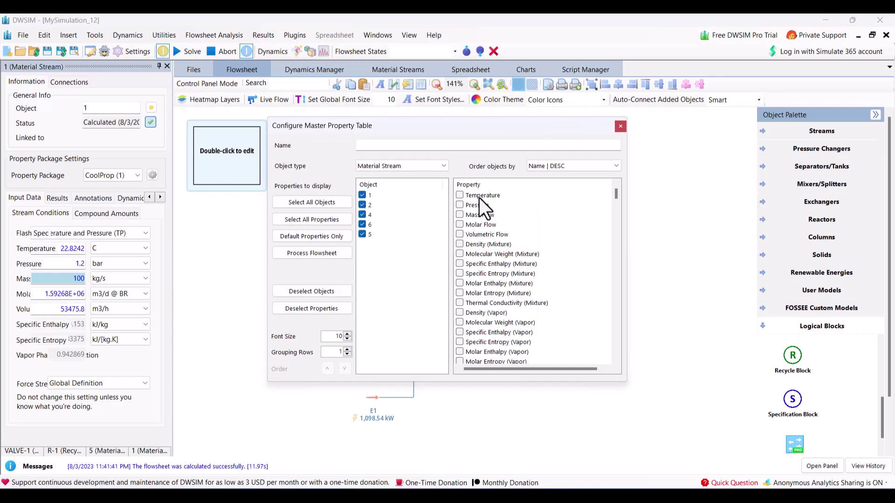
click(460, 216)
click(618, 128)
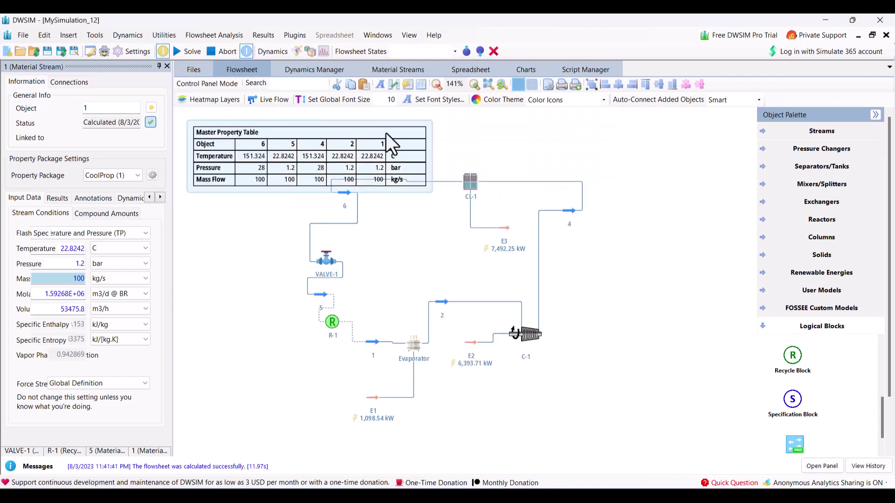
drag(386, 134, 676, 391)
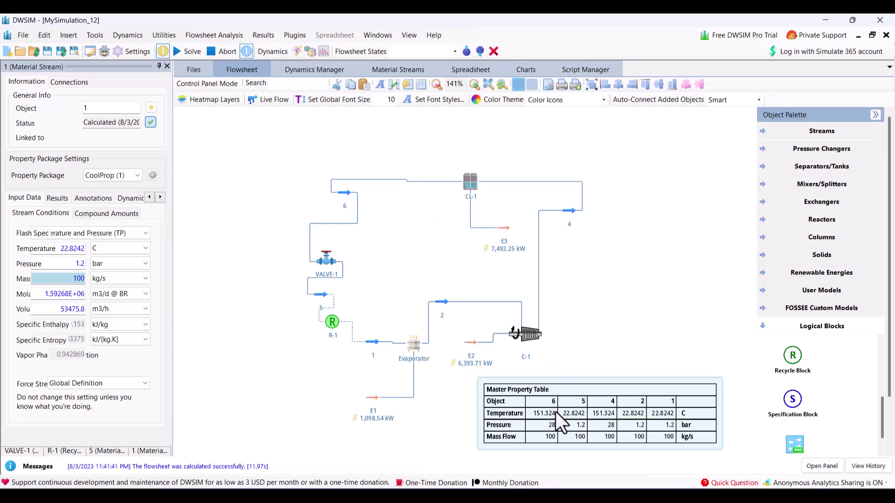
Insert a property table showing C-1 Power Required and CL-1 Heat Removed, moved beside VALVE-1
click(407, 85)
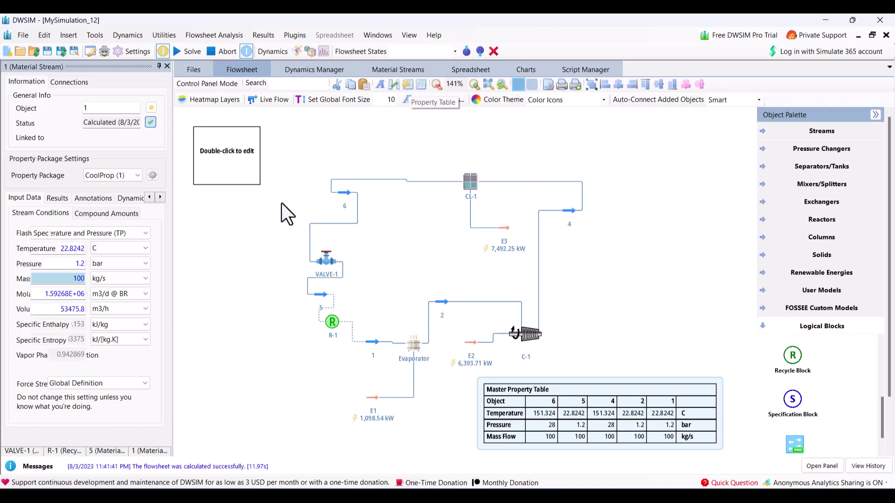
double_click(239, 158)
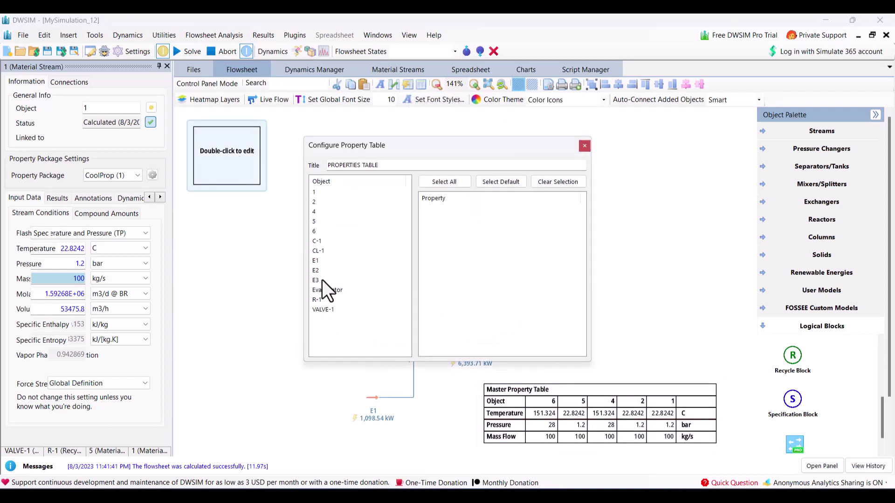
click(318, 241)
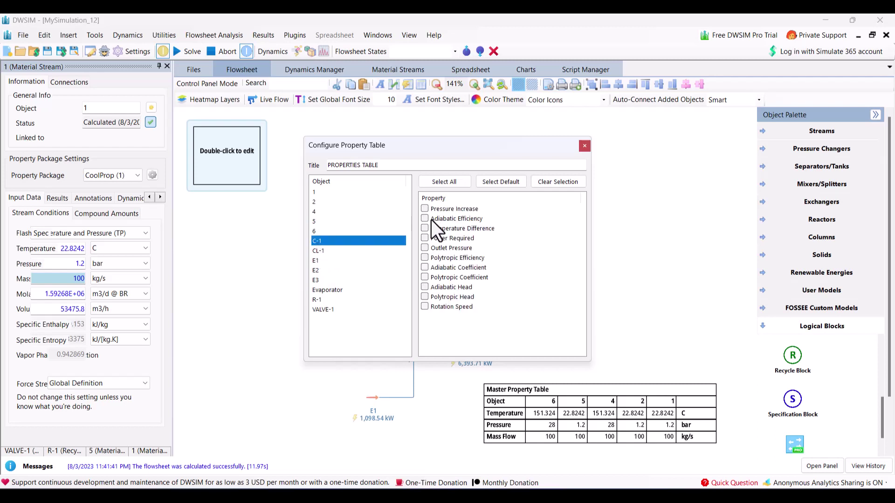
click(425, 239)
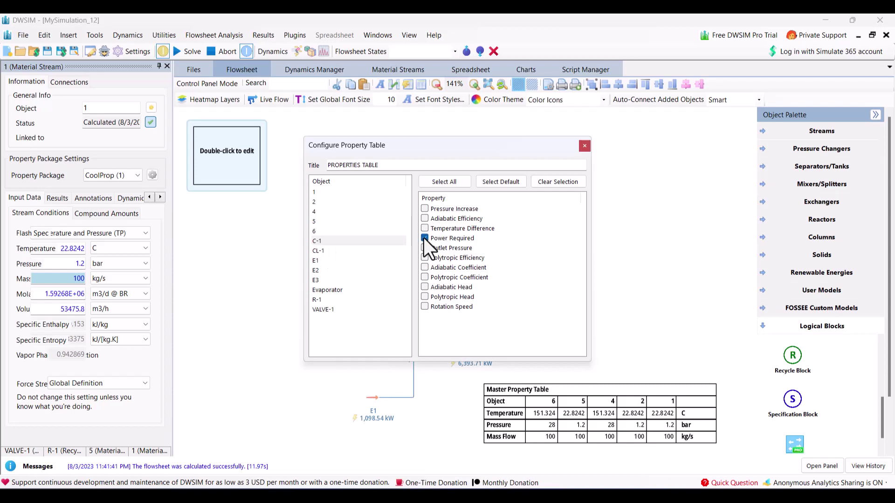
click(332, 252)
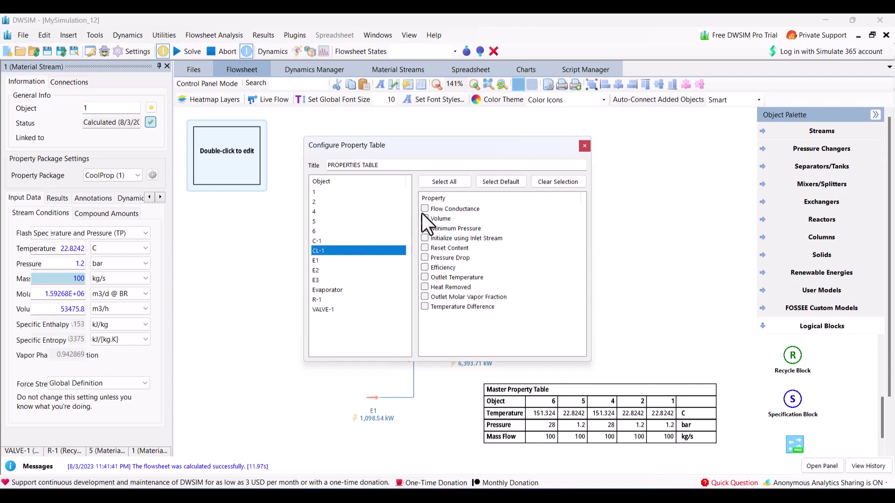
click(426, 289)
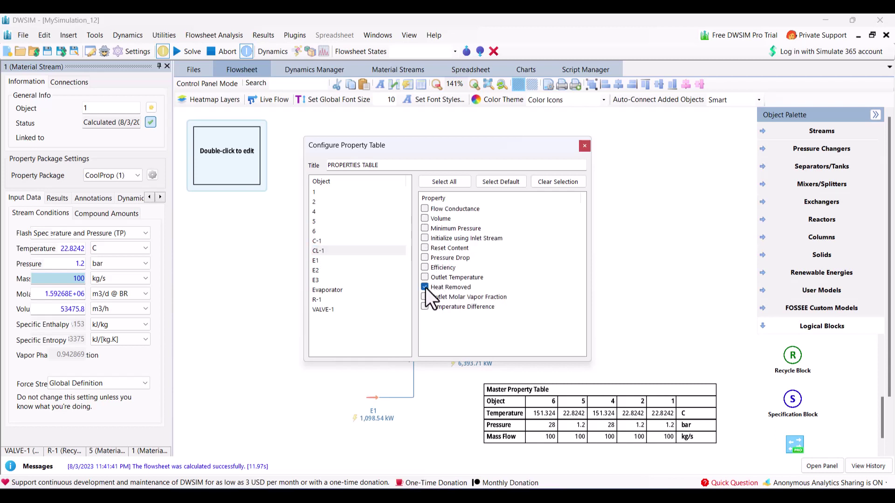
click(581, 150)
drag(287, 134, 284, 293)
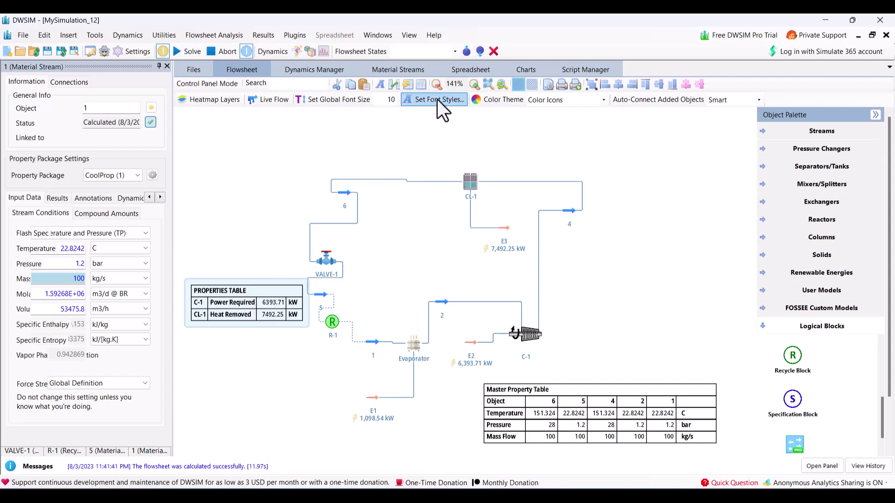
Enter 'COP' in A1 and =7.5/6.5 in B1, then autofit column B
click(456, 69)
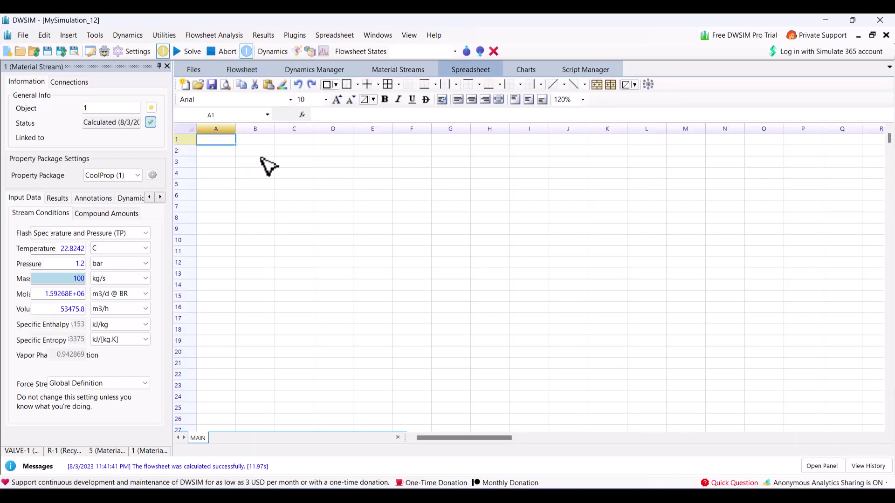
text(COP)
key(Tab)
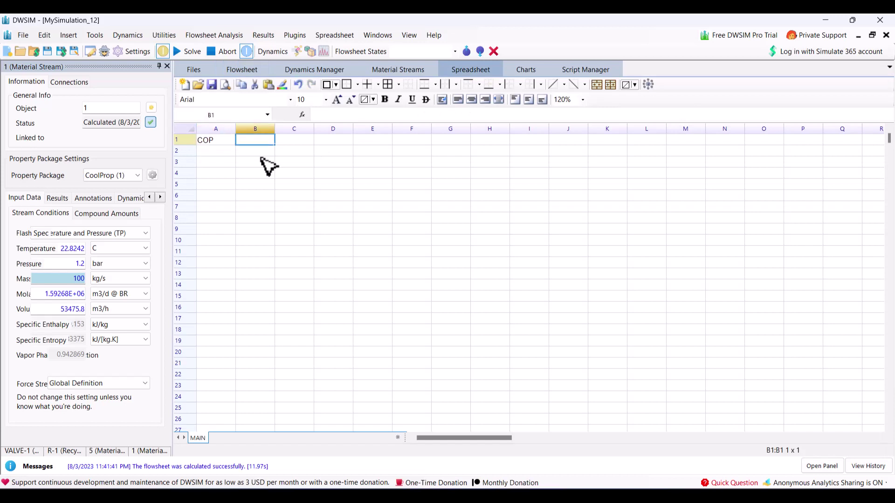
text(=)
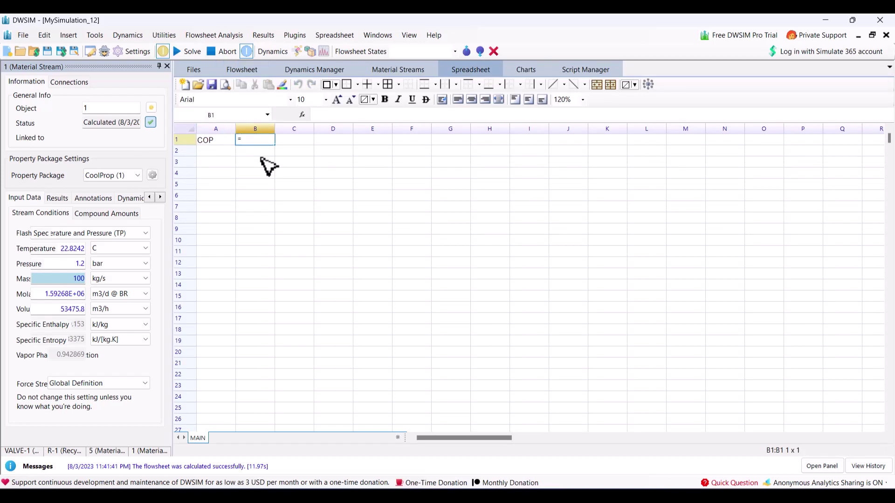
text(7.5/6.5)
key(Return)
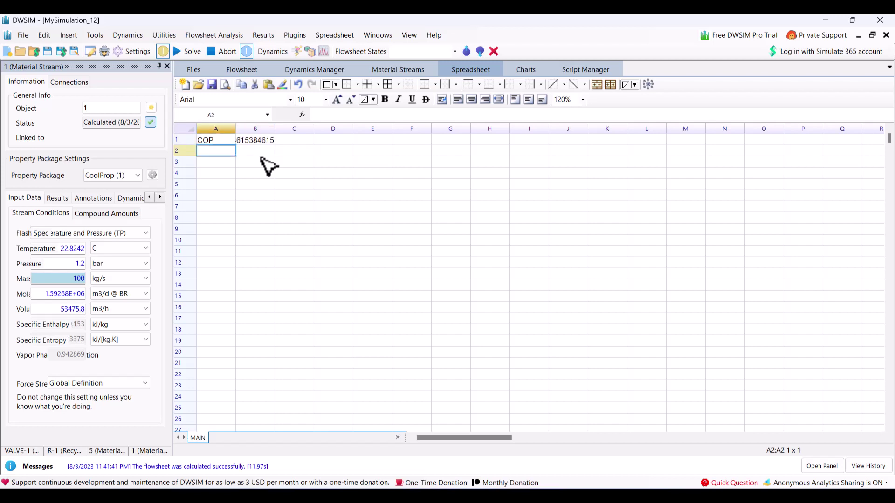
double_click(277, 127)
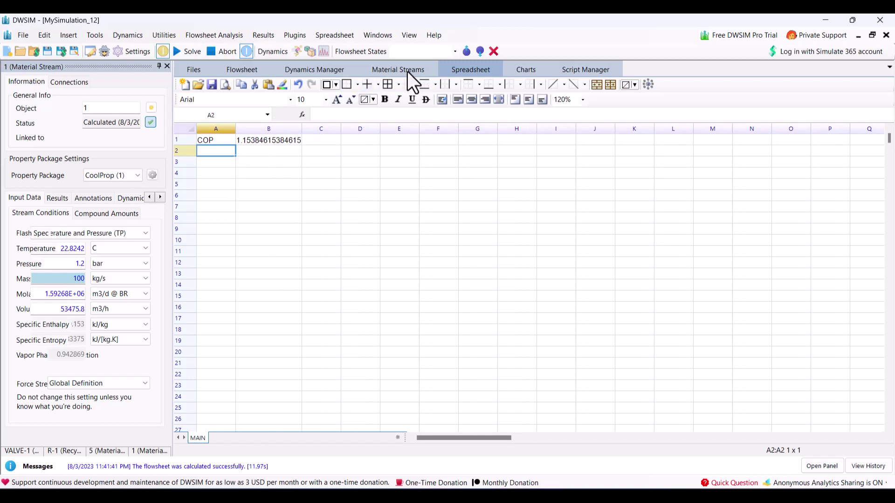
Insert a linked spreadsheet table for range A1:B1 and move it below the properties table
click(244, 71)
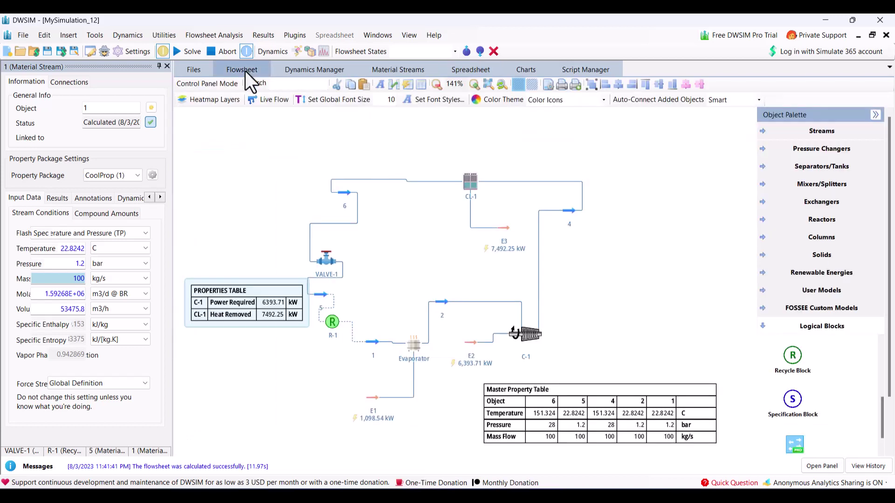
click(251, 334)
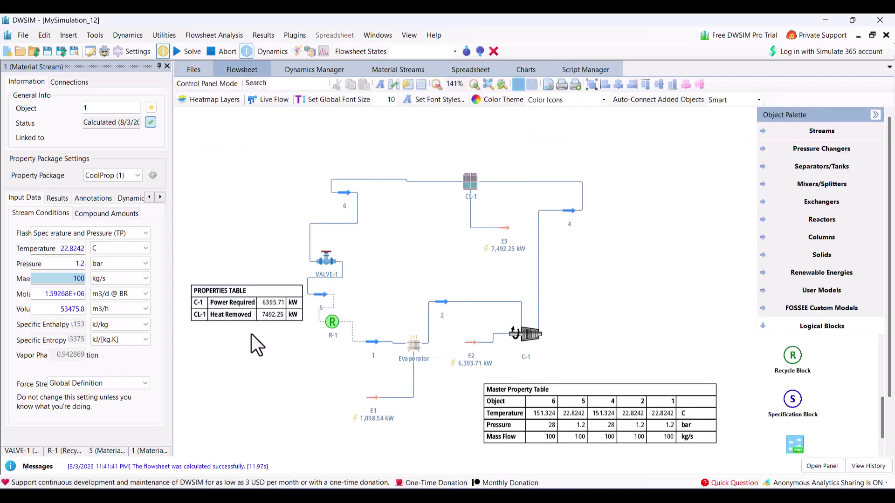
click(398, 86)
click(217, 155)
double_click(217, 154)
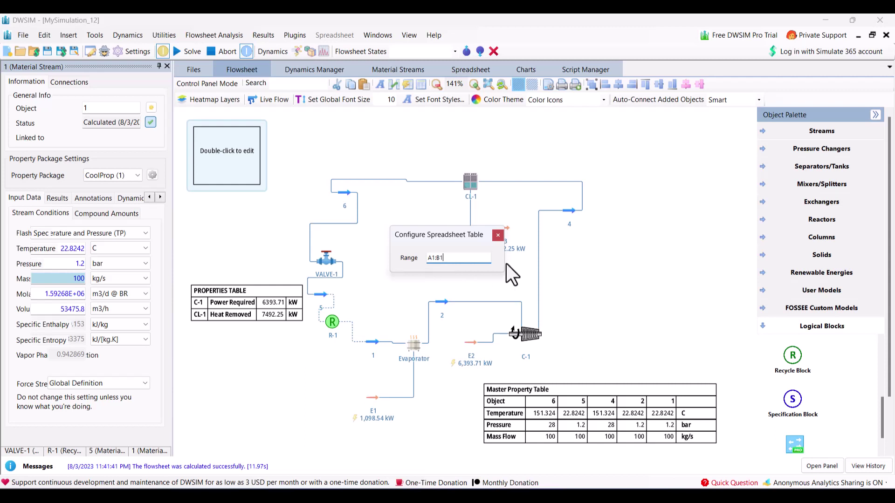
click(498, 236)
scroll(259, 295, up, 3)
scroll(253, 196, down, 3)
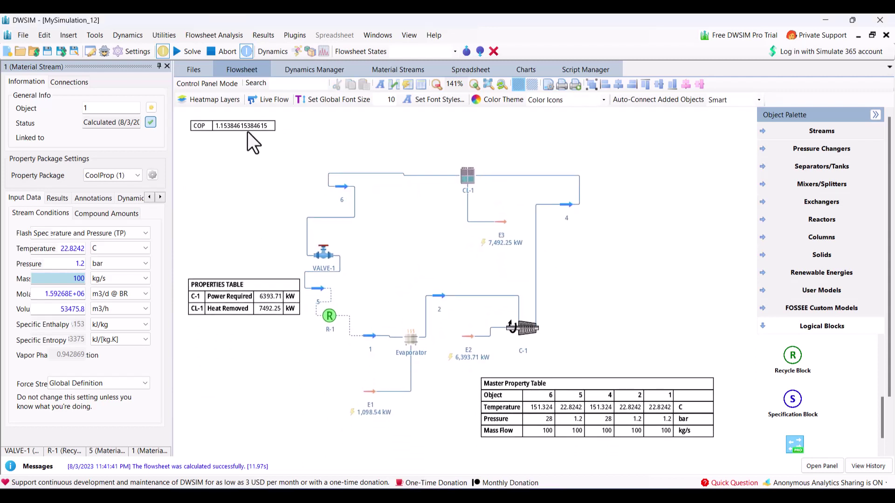
click(235, 126)
drag(234, 126, 246, 335)
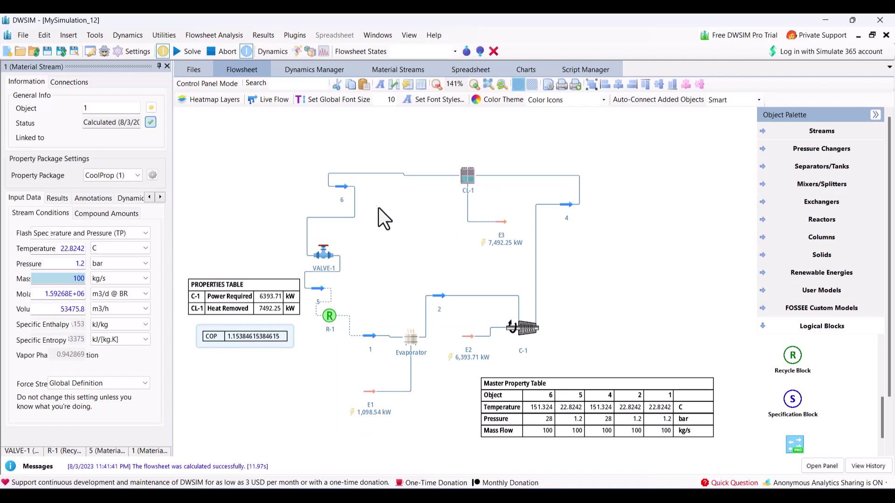
mouse_move(343, 188)
mouse_move(332, 255)
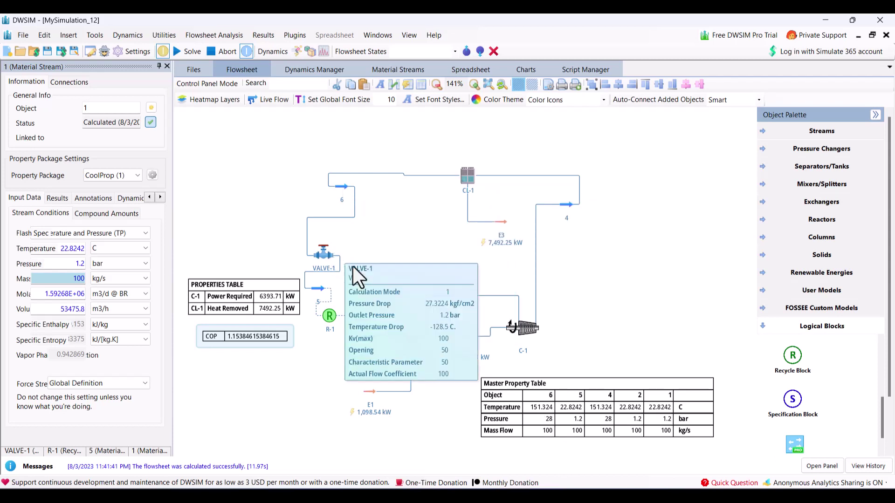